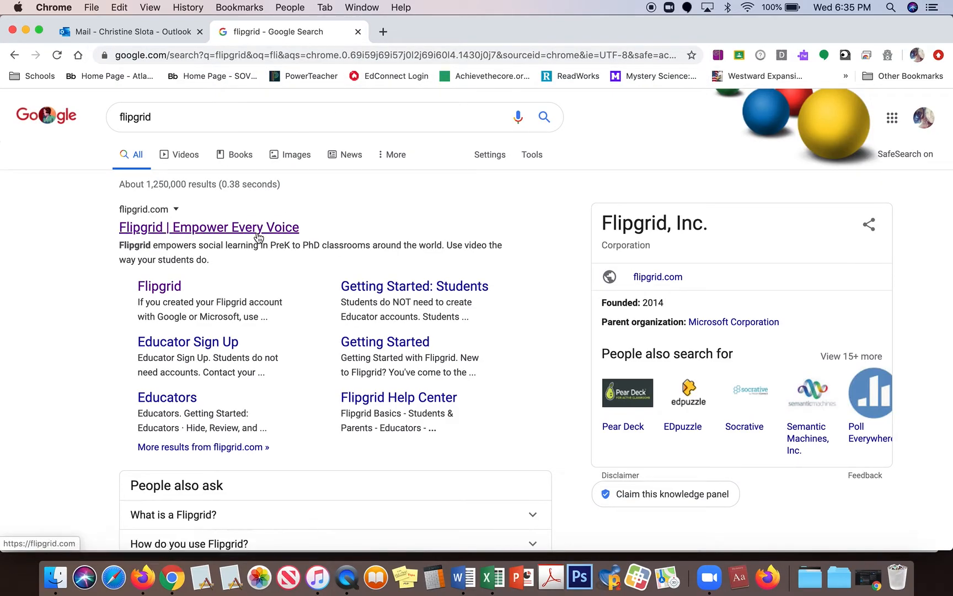
- Open the Flipgrid website from the search results and go to the educator login
left_click(257, 232)
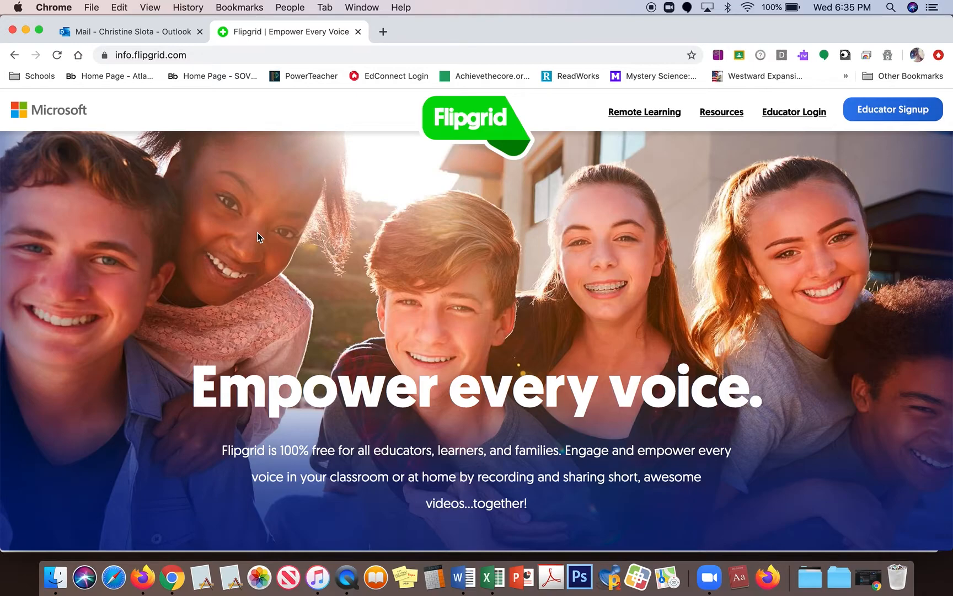
left_click(796, 114)
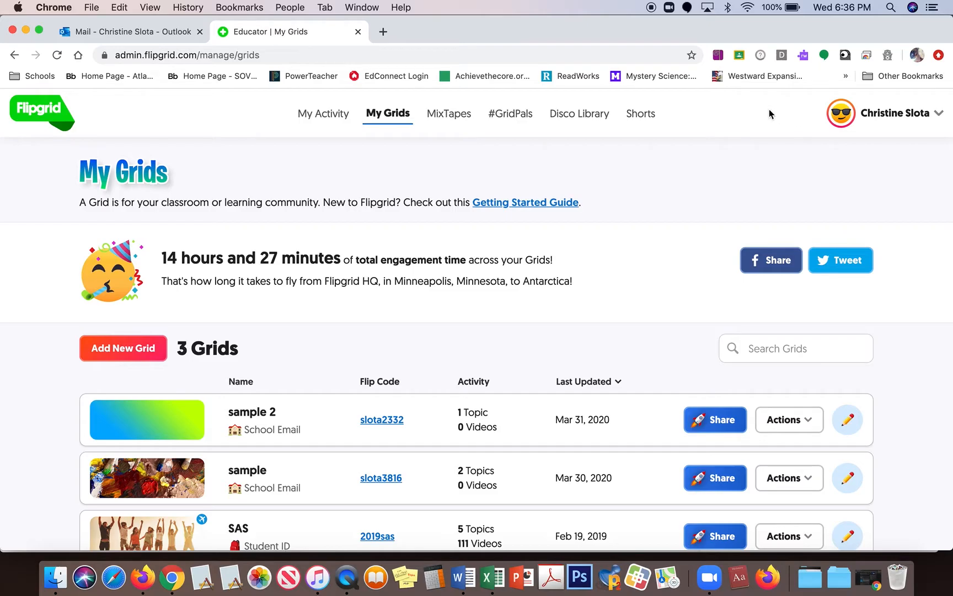
- Start a new grid and name it "Hello-Remote Learning"
left_click(114, 350)
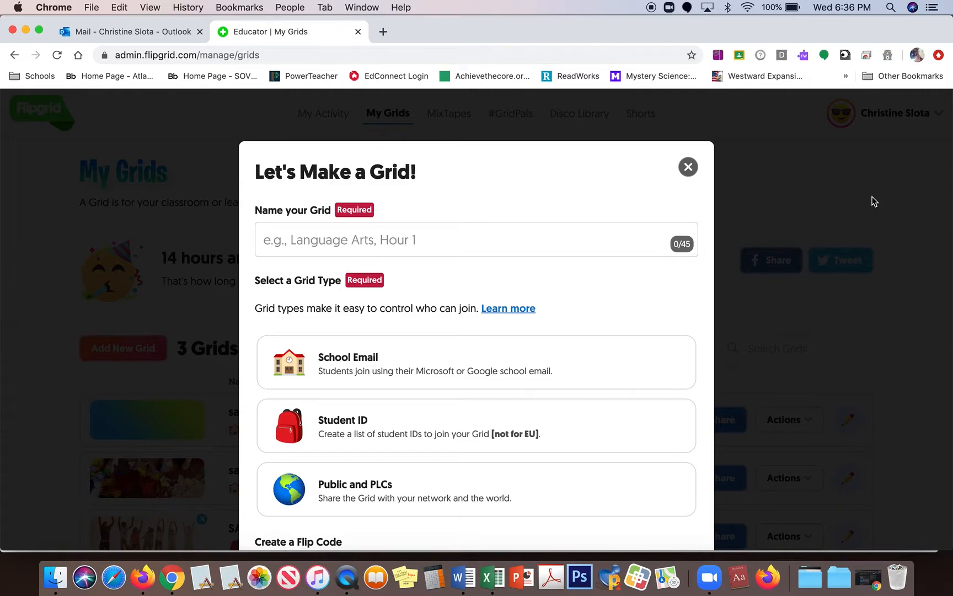
left_click(371, 248)
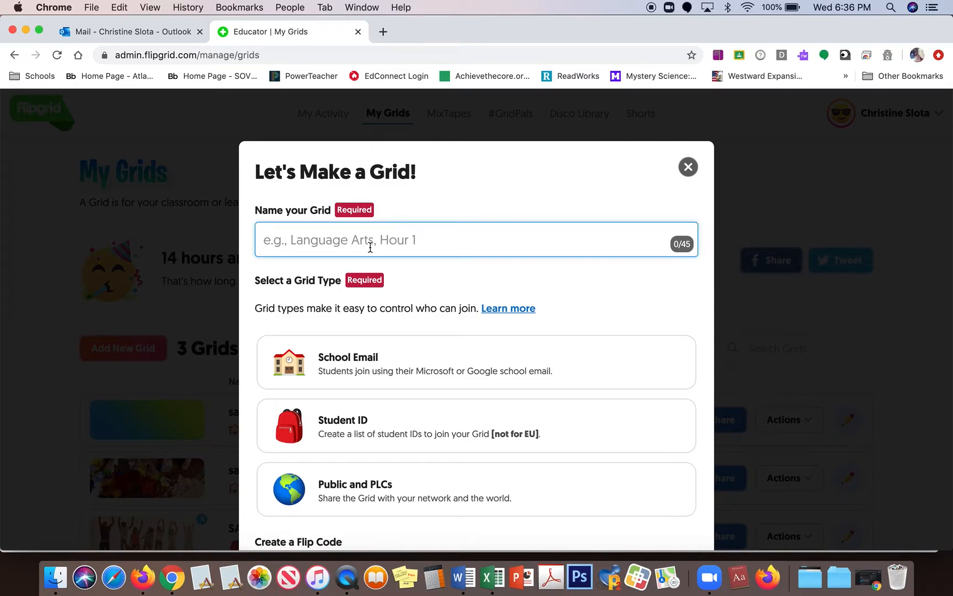
type("R")
key("BackSpace")
type("Hello")
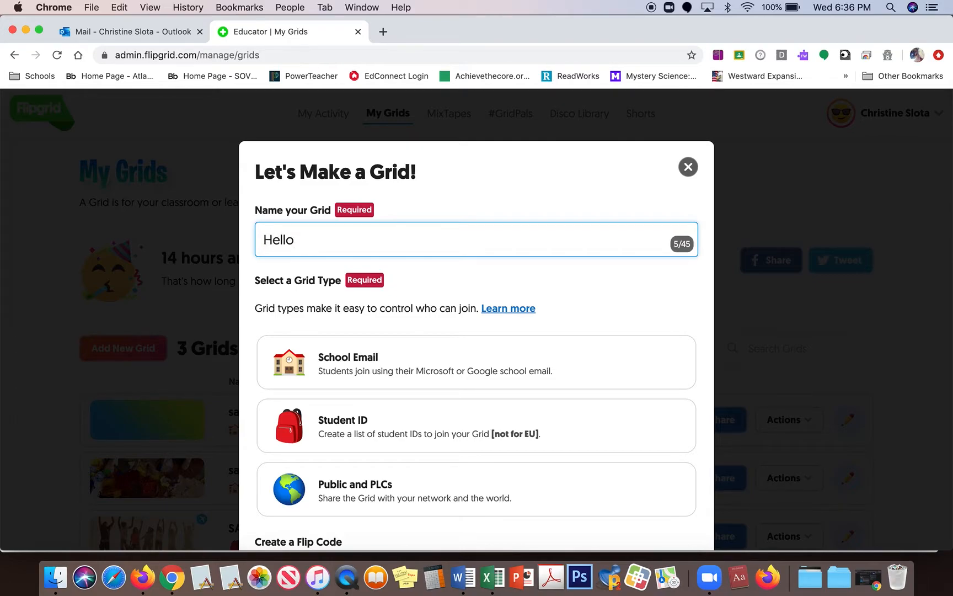
type("-Remote Learning")
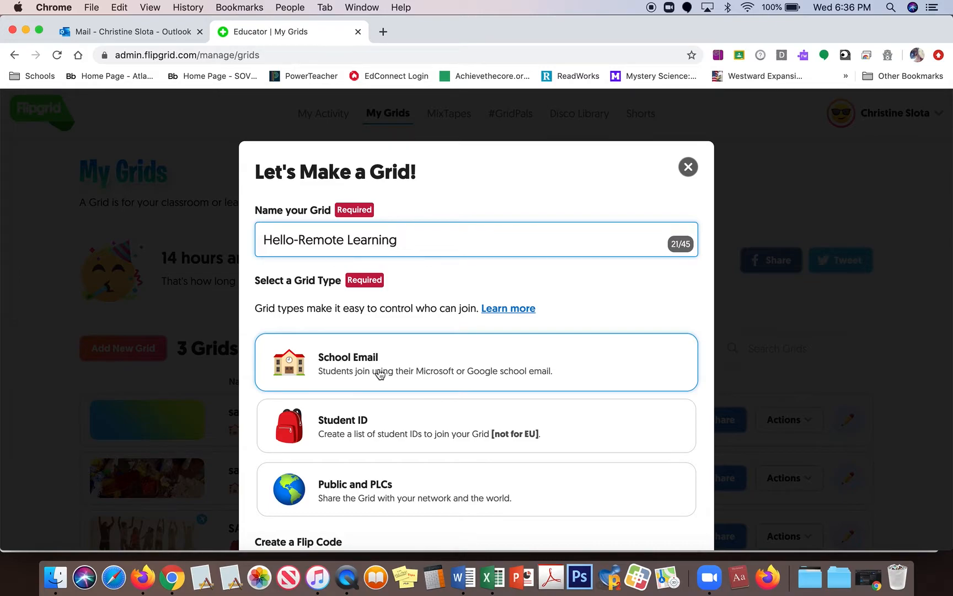
- Choose School Email as the grid type and continue with the suggested Flip Code
left_click(379, 374)
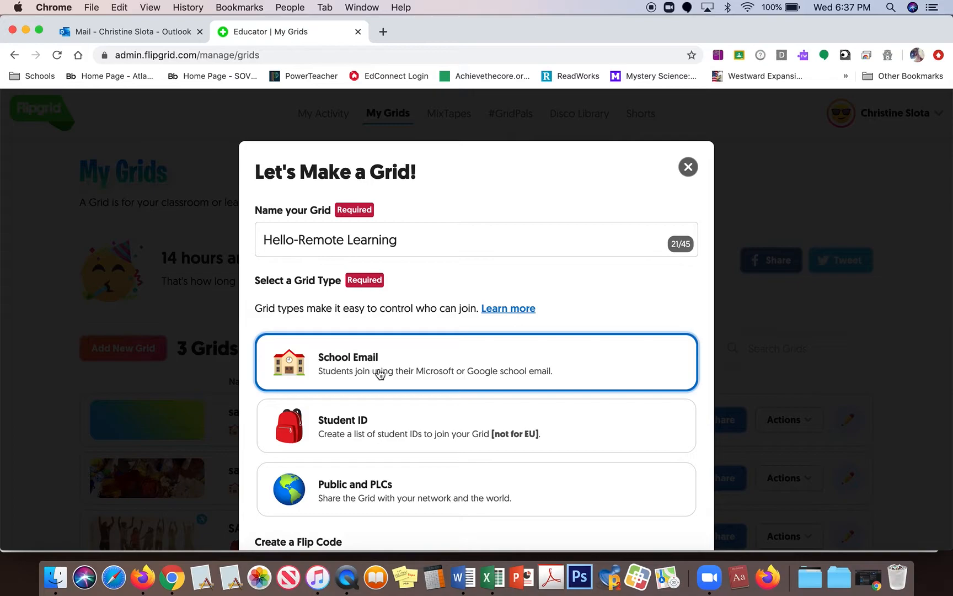
scroll(379, 374, "down", 5)
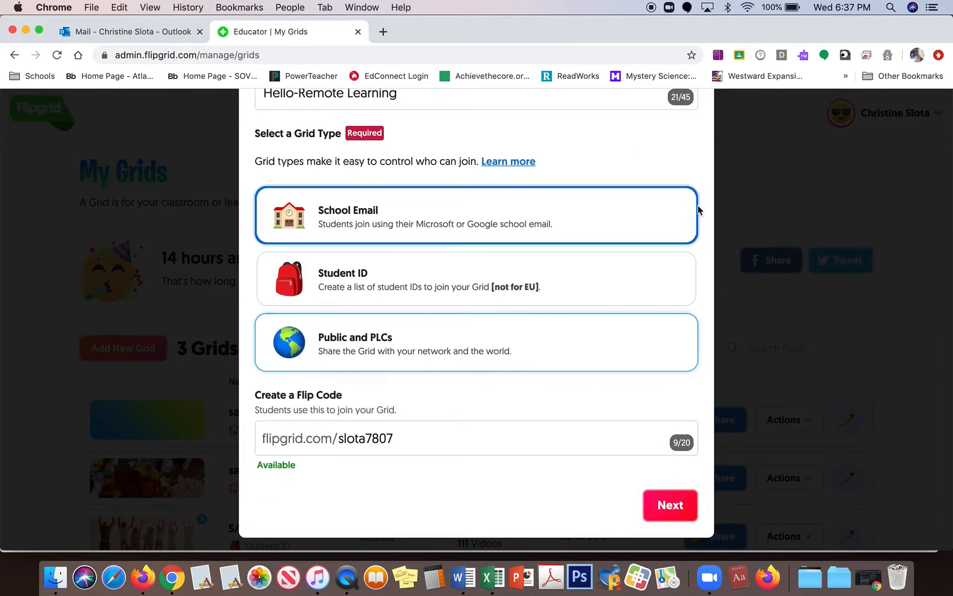
left_click(675, 506)
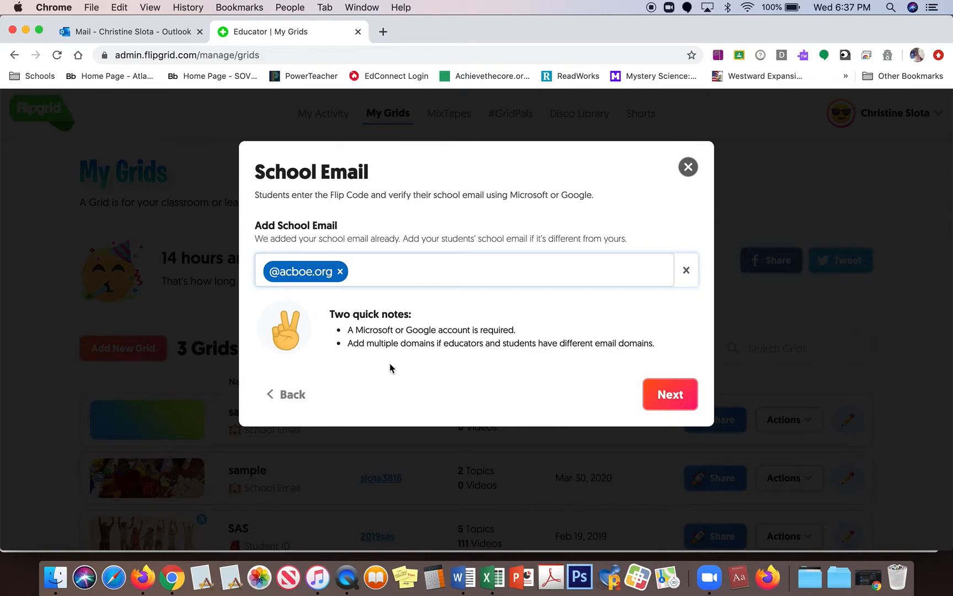
type("@student.acboe")
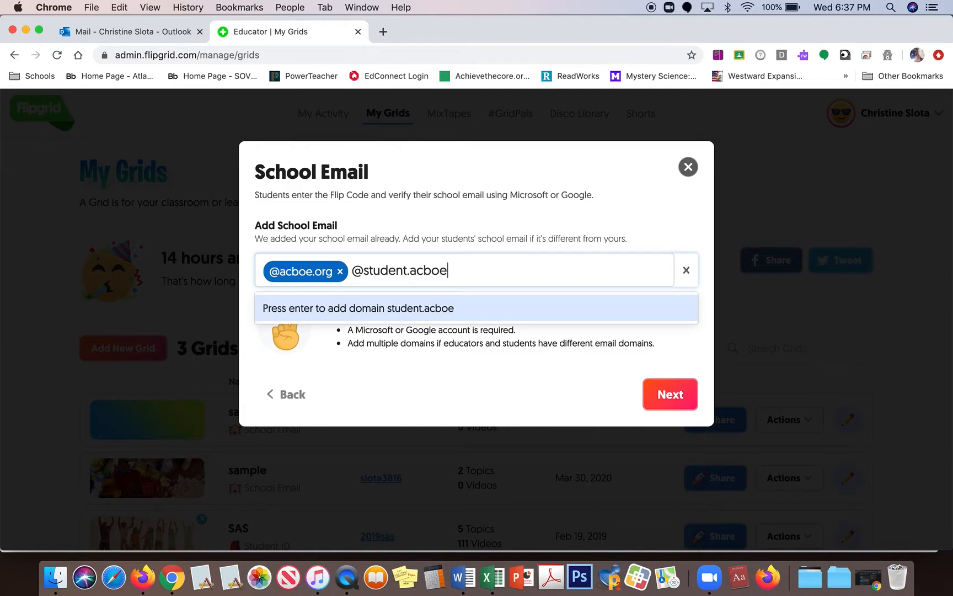
type(".org")
key("Return")
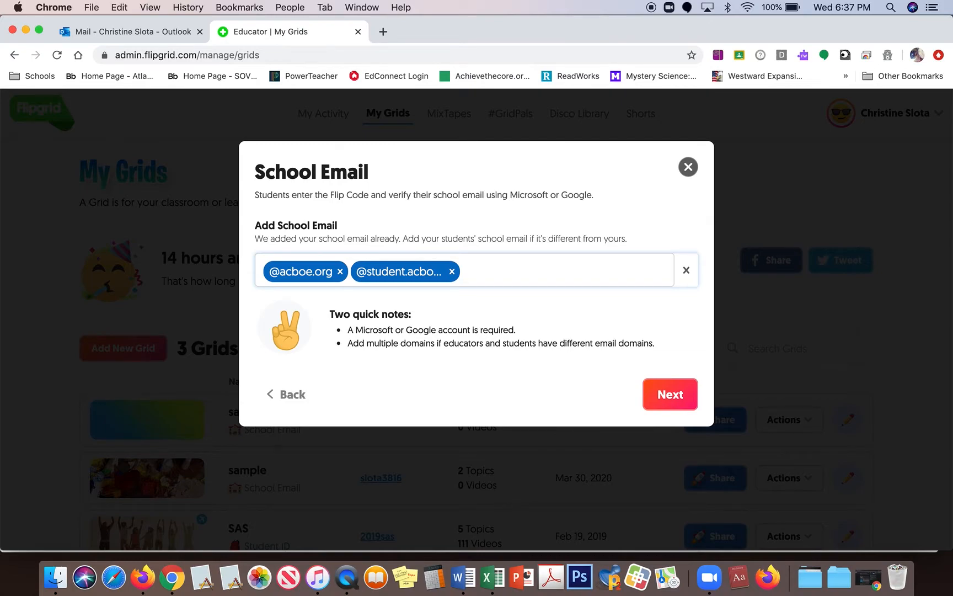
left_click(676, 395)
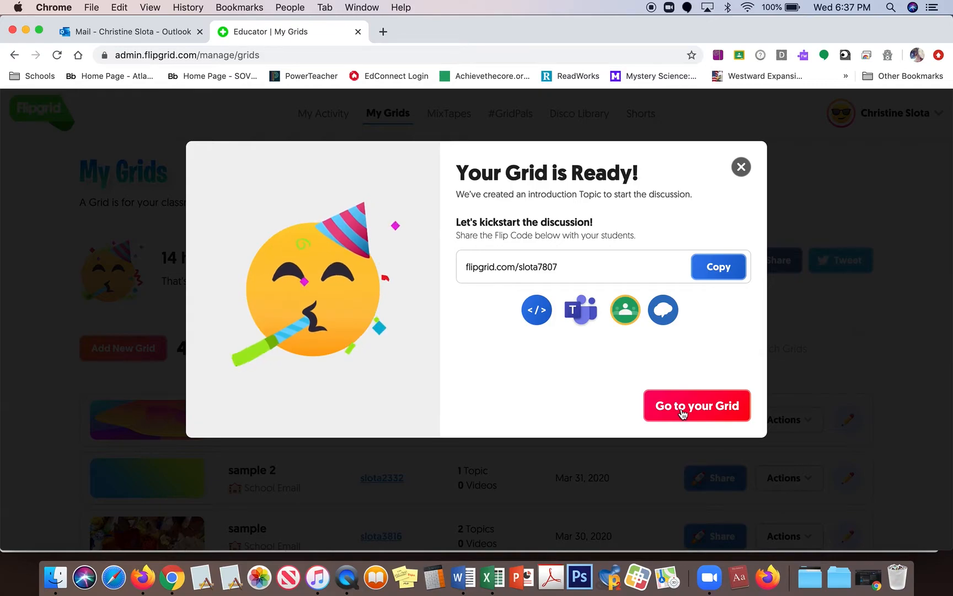
left_click(683, 413)
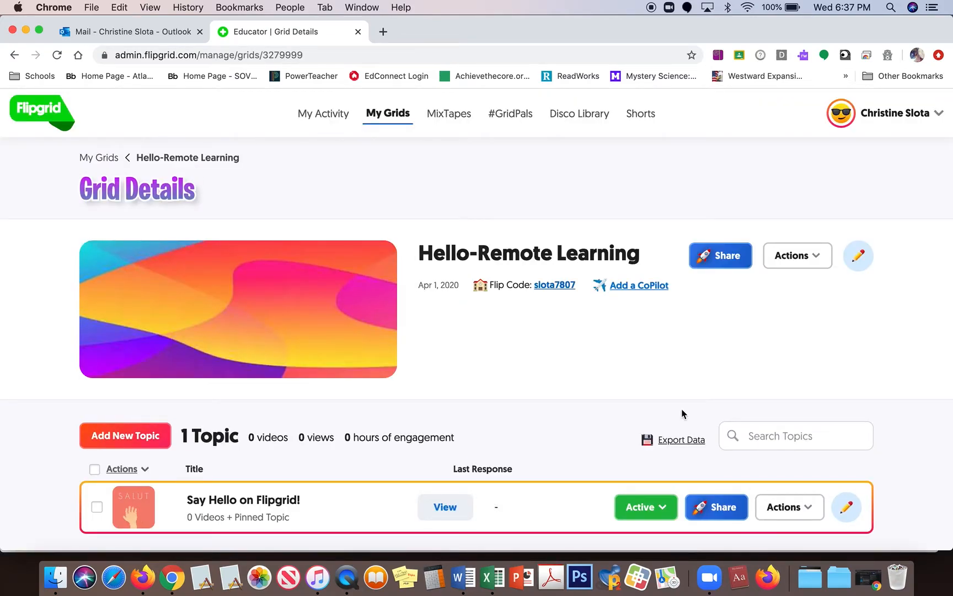
- Permanently delete the default "Say Hello on Flipgrid!" topic from the grid
scroll(683, 414, "down", 3)
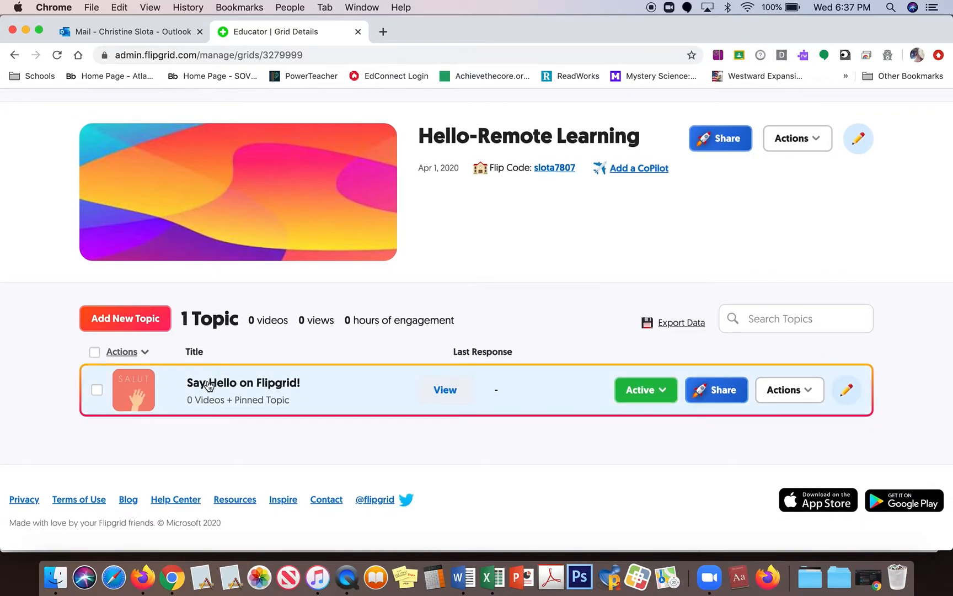
left_click(97, 391)
left_click(801, 393)
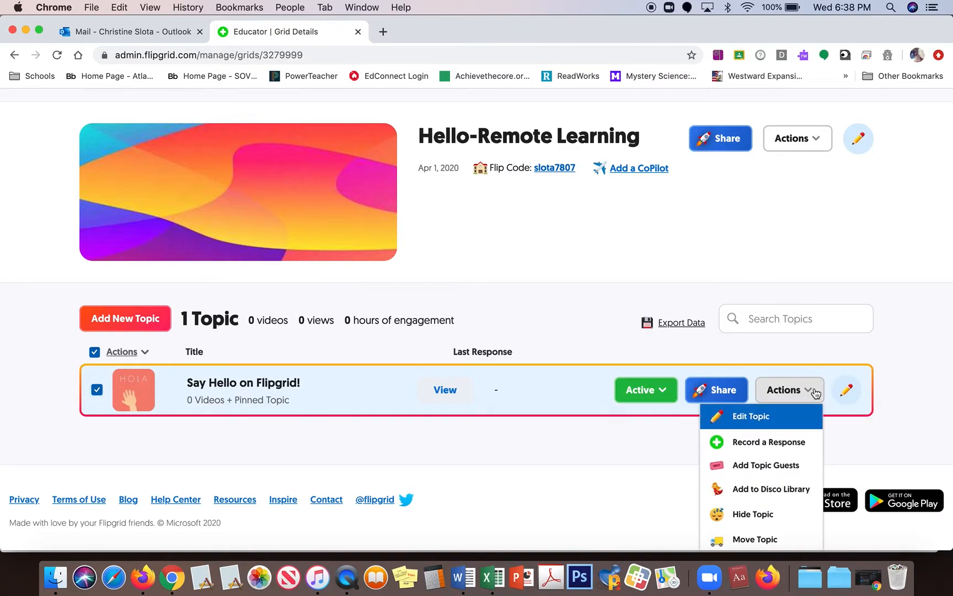
scroll(792, 492, "down", 3)
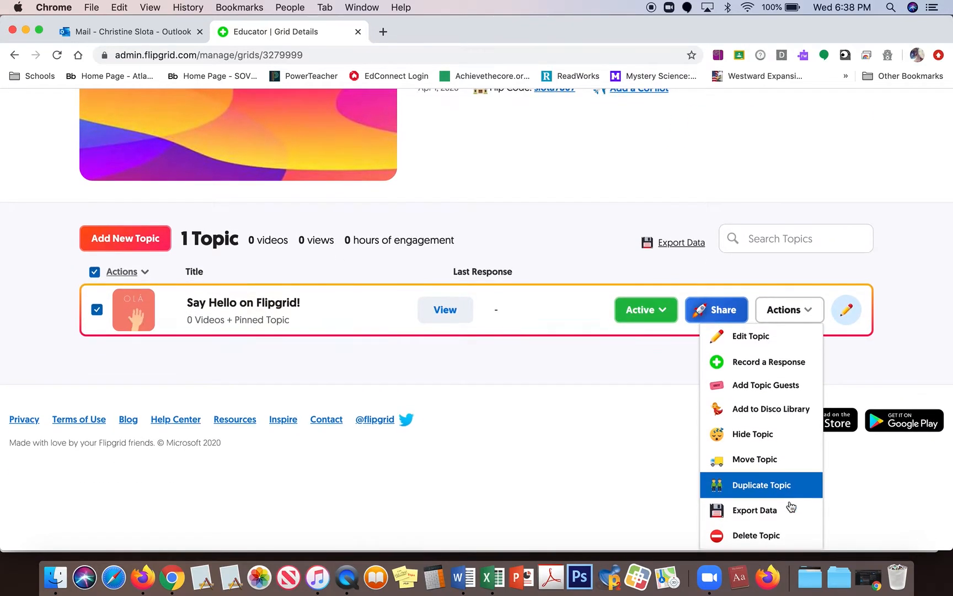
left_click(785, 535)
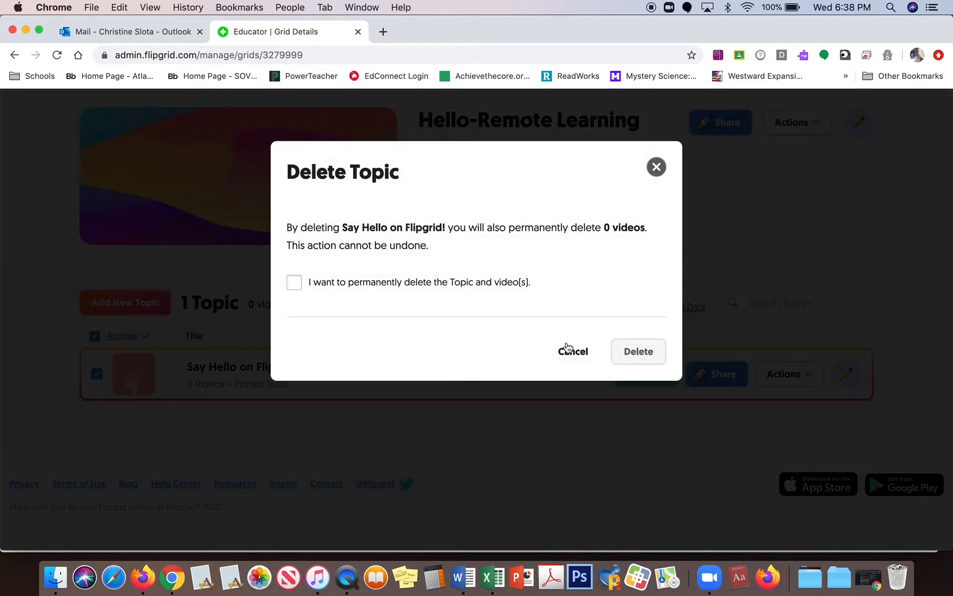
left_click(298, 283)
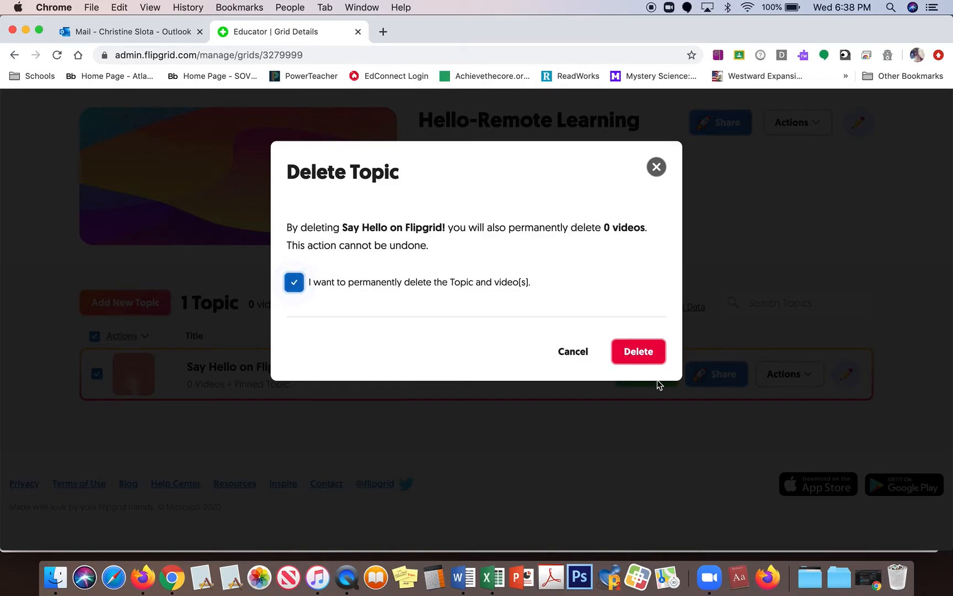
left_click(639, 351)
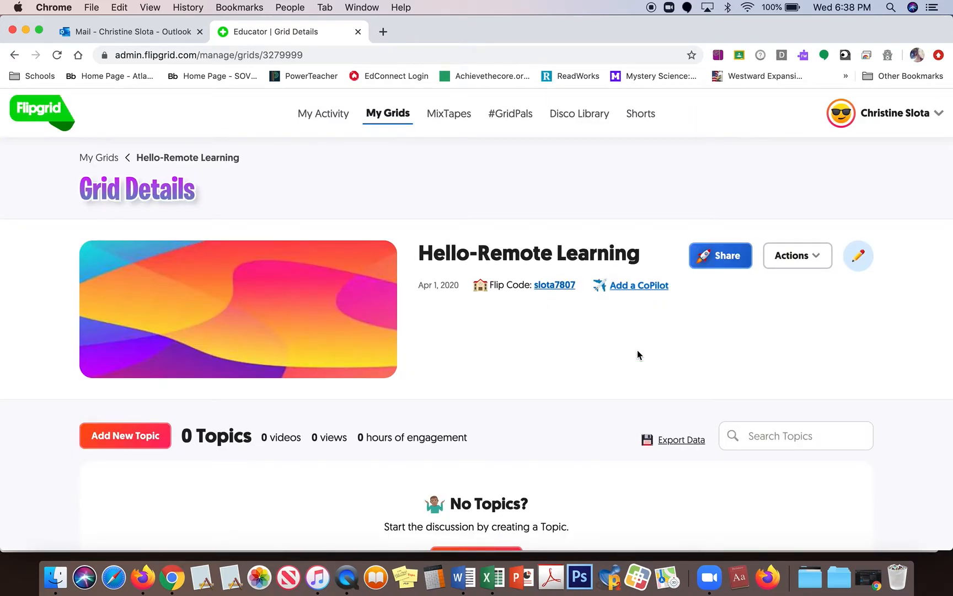
- Start a new topic in the grid and enter "Likes and Dislikes of Remote Learni" as its title
scroll(631, 399, "down", 3)
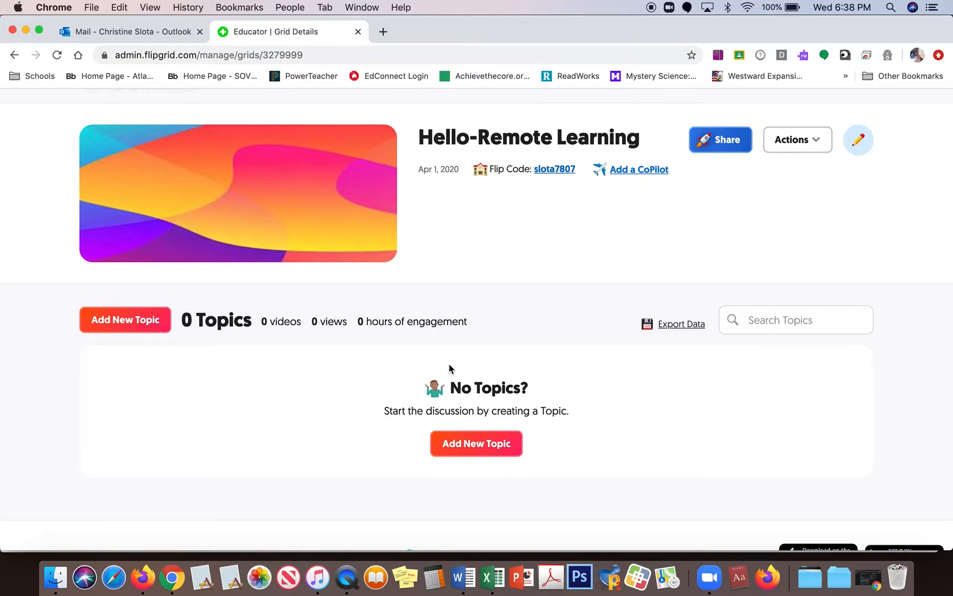
left_click(132, 325)
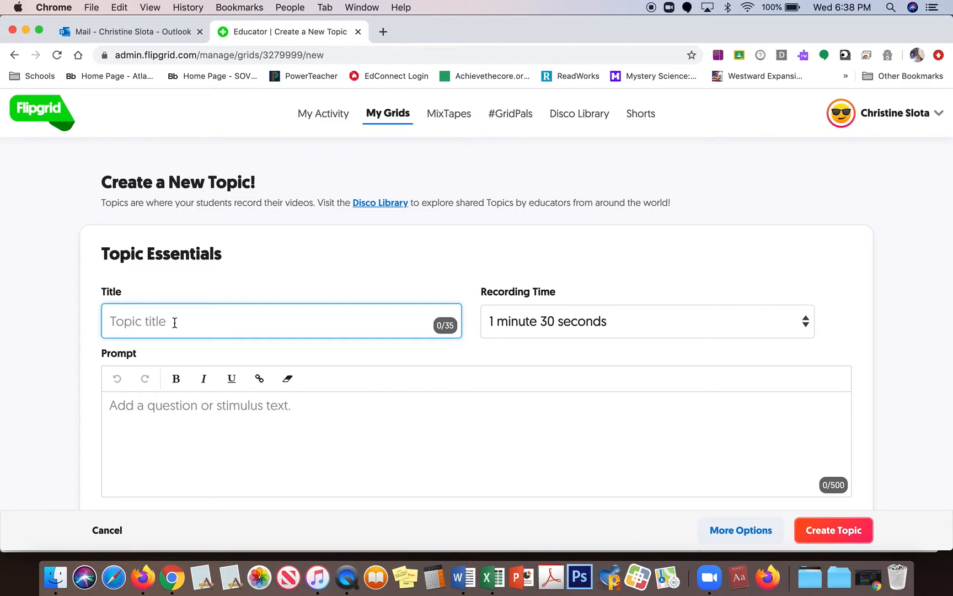
type("Likes and Dislikes of ")
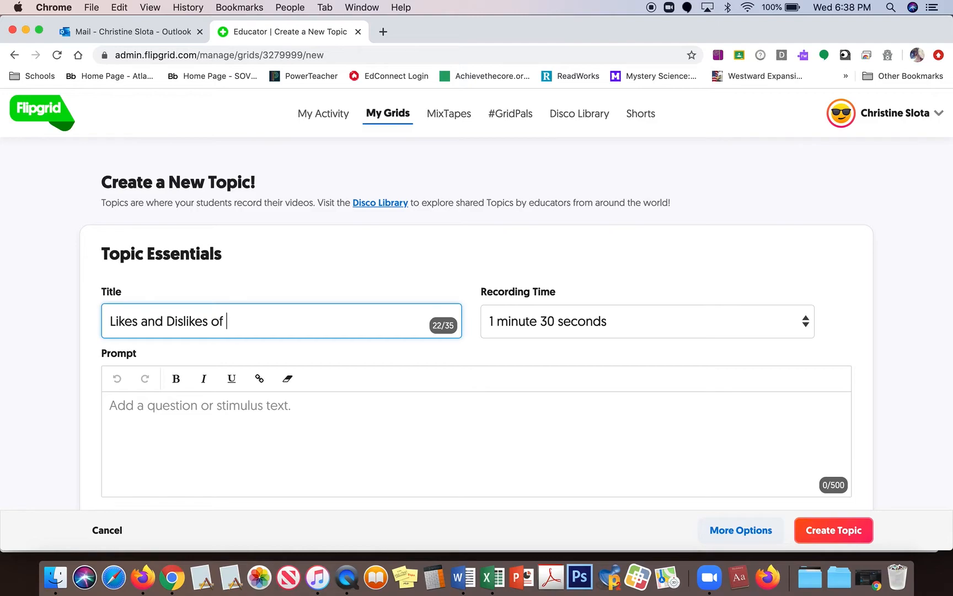
type("Remote Learni")
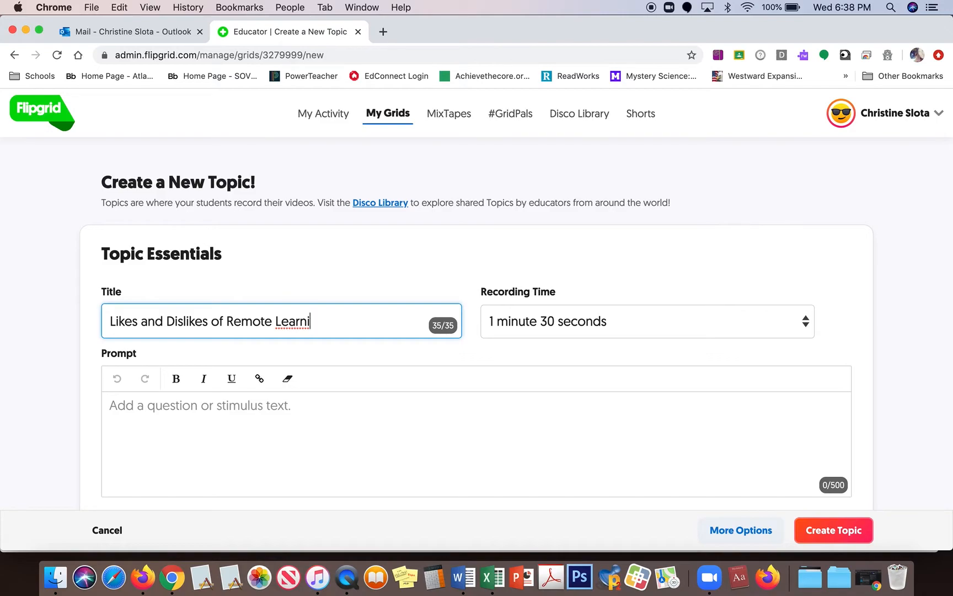
- Shorten the topic title to "Likes/Dislikes of Remote Learning"
key("BackSpace")
key("BackSpace")
key("BackSpace")
key("BackSpace")
key("BackSpace")
key("BackSpace")
key("BackSpace")
key("BackSpace")
key("BackSpace")
key("BackSpace")
key("BackSpace")
key("BackSpace")
key("BackSpace")
key("BackSpace")
key("BackSpace")
key("BackSpace")
key("BackSpace")
key("BackSpace")
key("BackSpace")
key("BackSpace")
key("BackSpace")
key("BackSpace")
key("BackSpace")
key("BackSpace")
key("BackSpace")
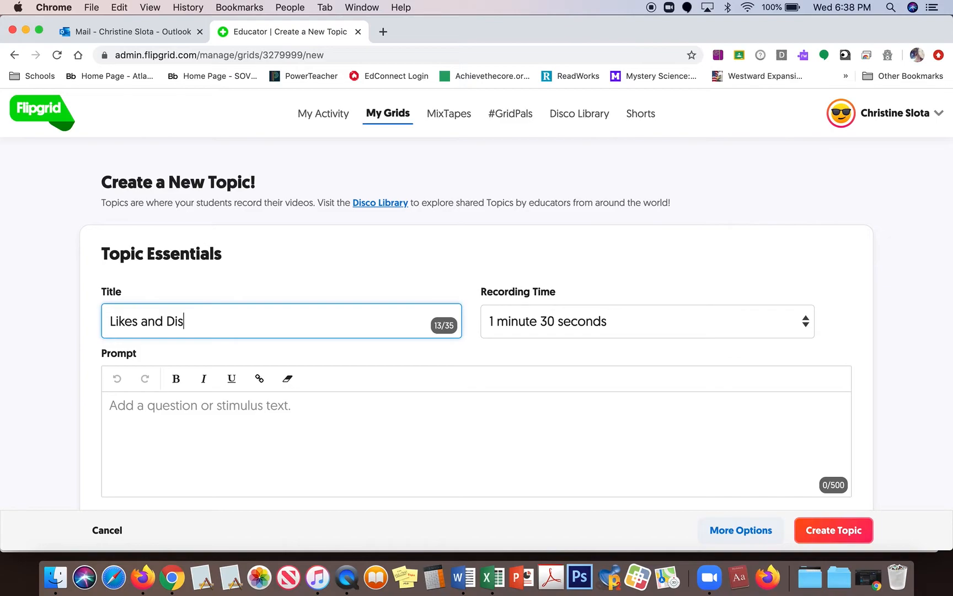
key("BackSpace")
key("BackSpace")
key("BackSpace")
type("/Dislikes of Remote Lear")
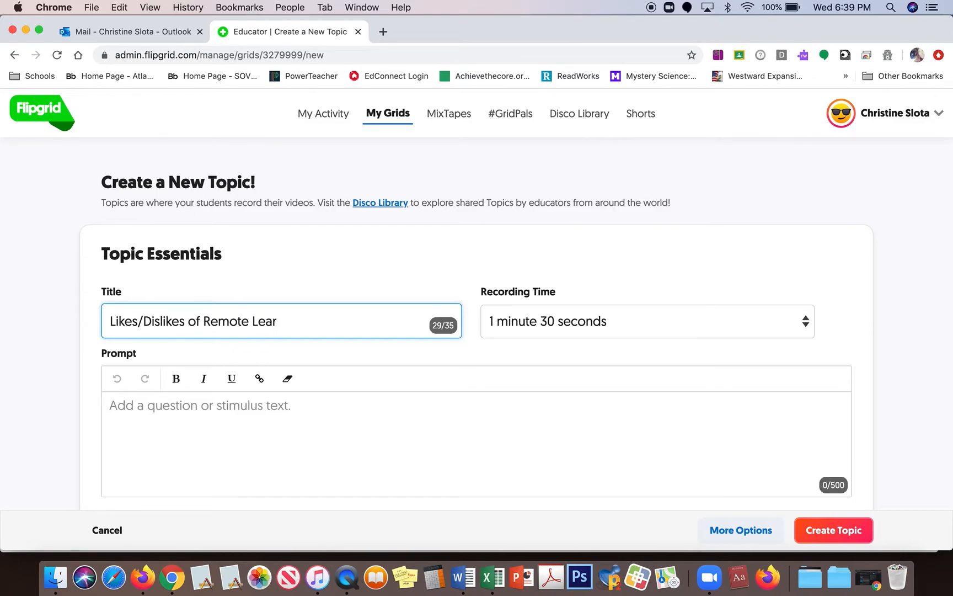
type("ning")
- Enter the topic prompt "Tell me about one like and one dislike of remote learning. Explain your answers with details."
left_click(201, 411)
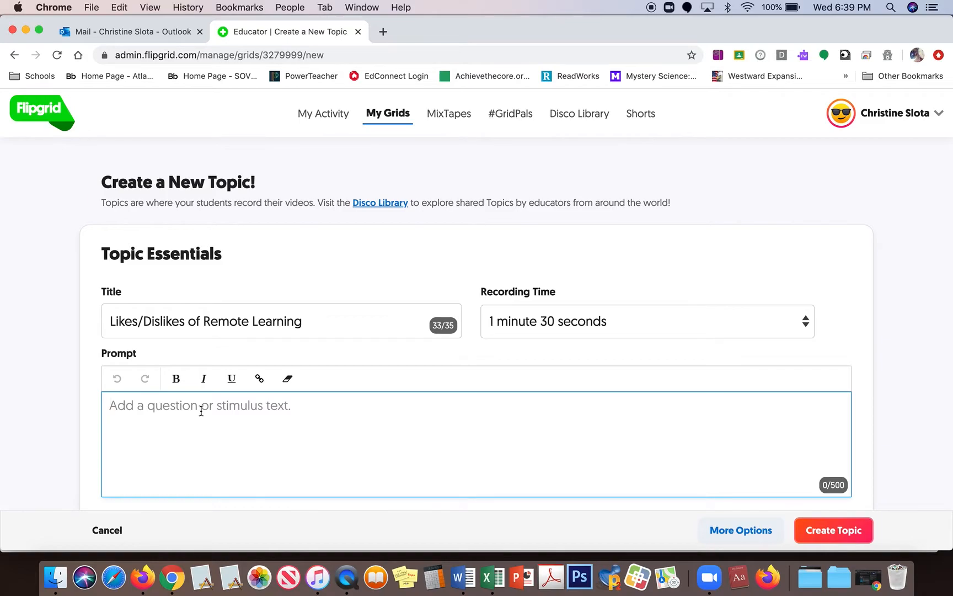
type("T")
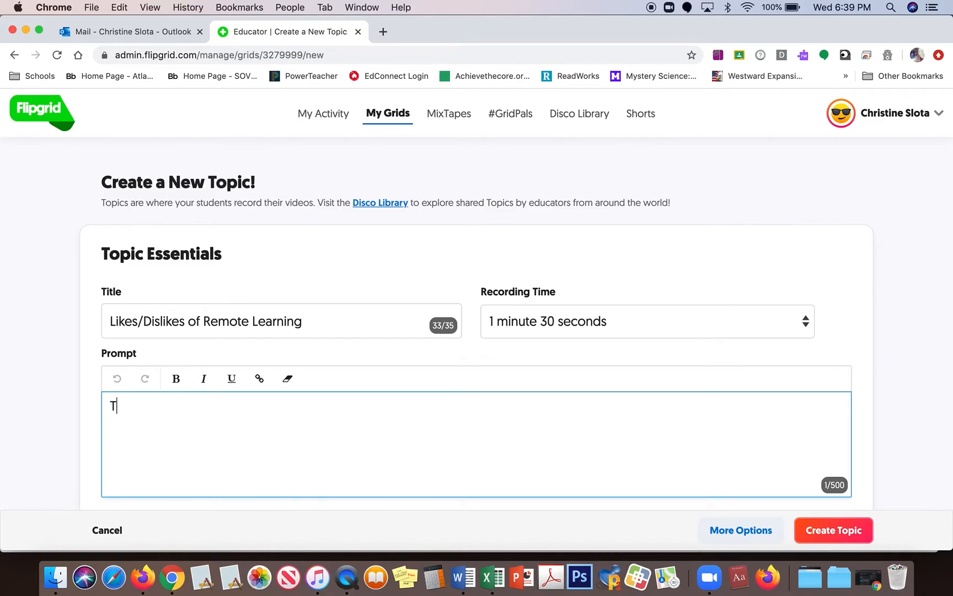
type("ell me about one ")
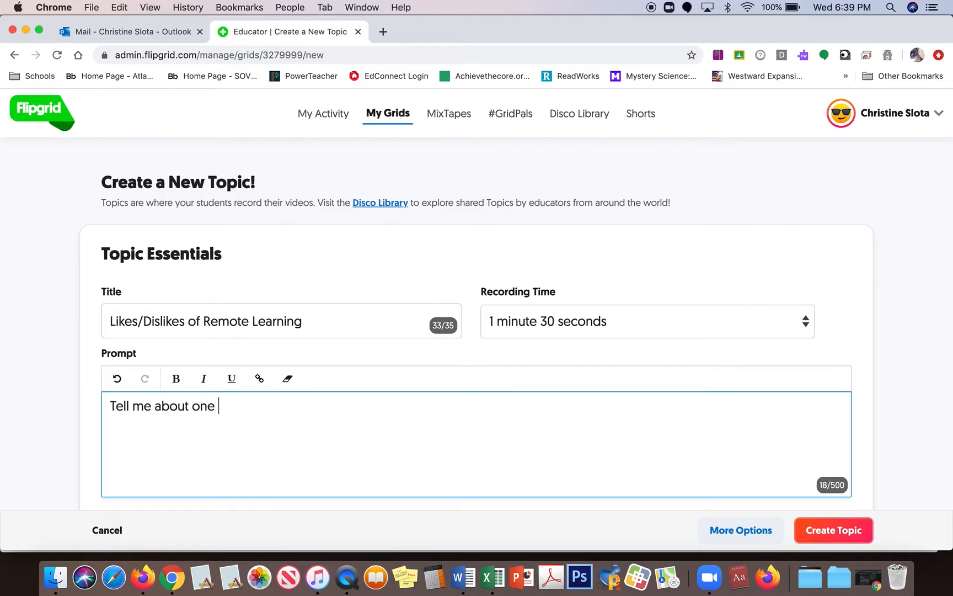
type("like and one l")
key("BackSpace")
type("si")
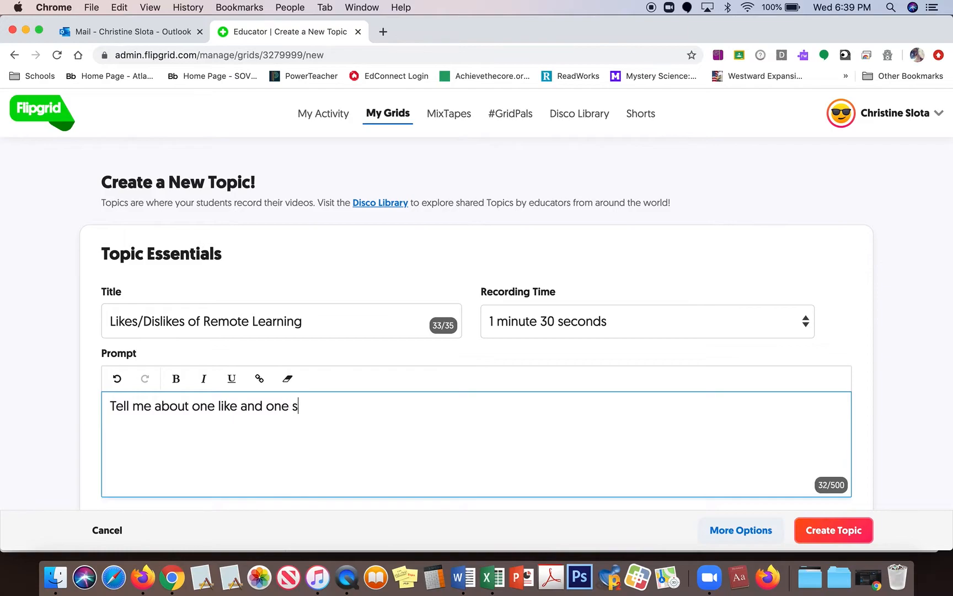
key("BackSpace")
key("BackSpace")
type("dislike of rem")
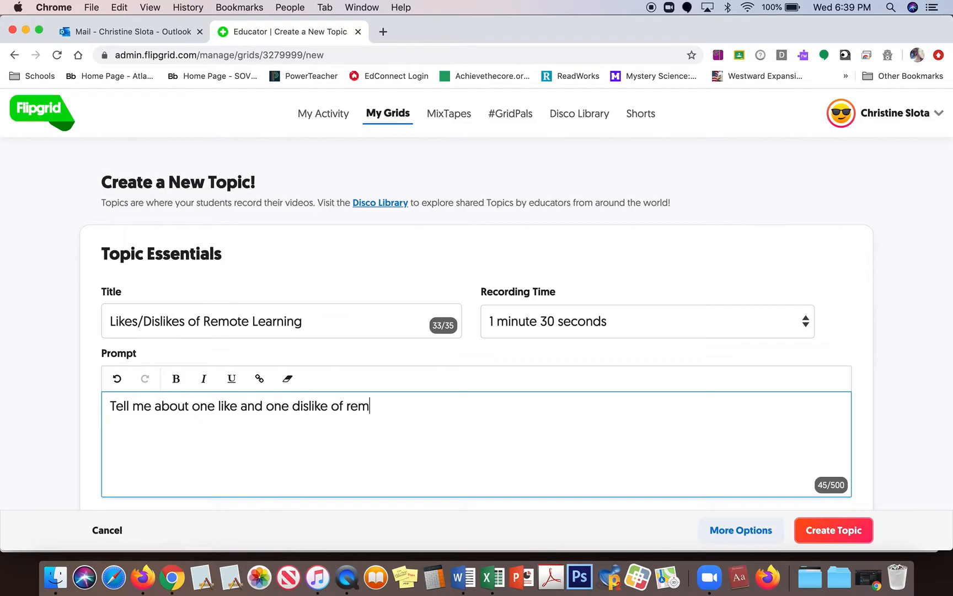
type("ote learning")
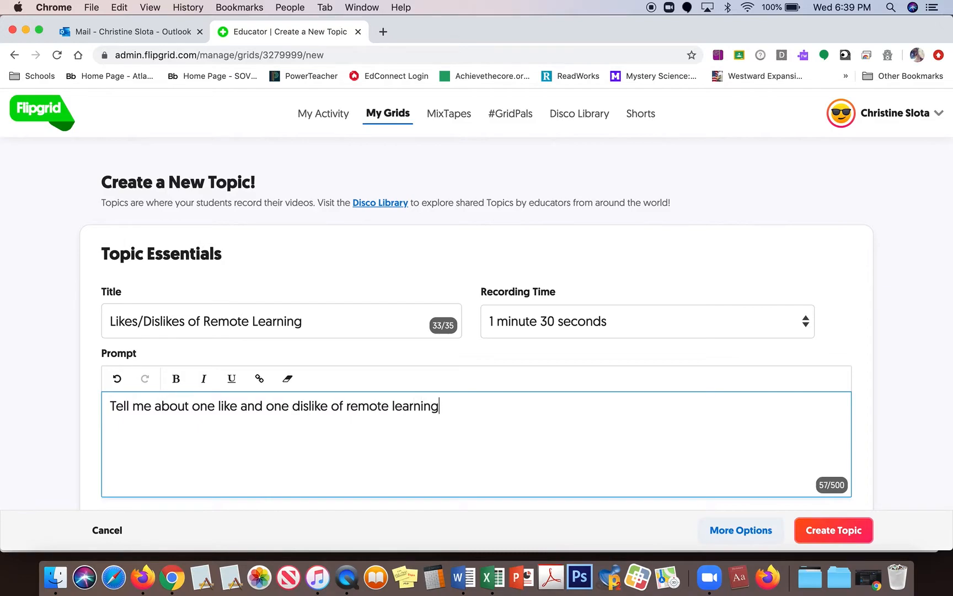
type(". Explain your ans")
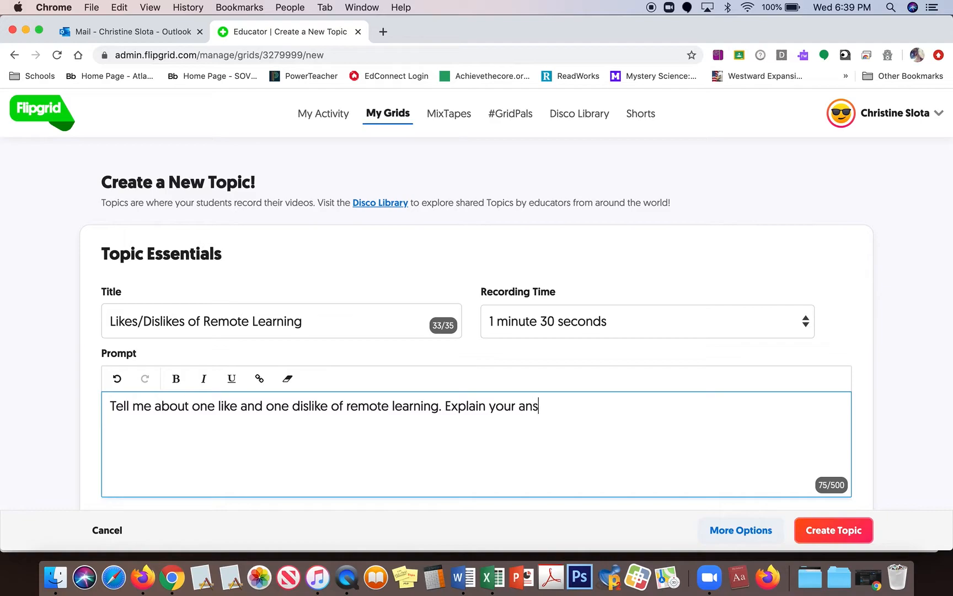
type("wers")
type(" with de")
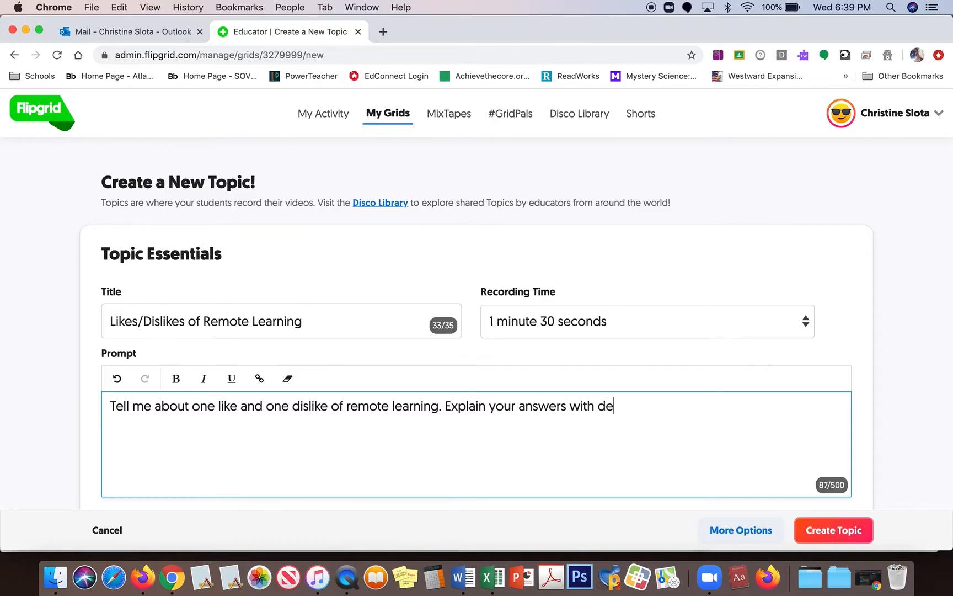
type("tails.")
- Set the topic's recording time to 2 minutes
scroll(417, 483, "down", 2)
scroll(419, 483, "down", 1)
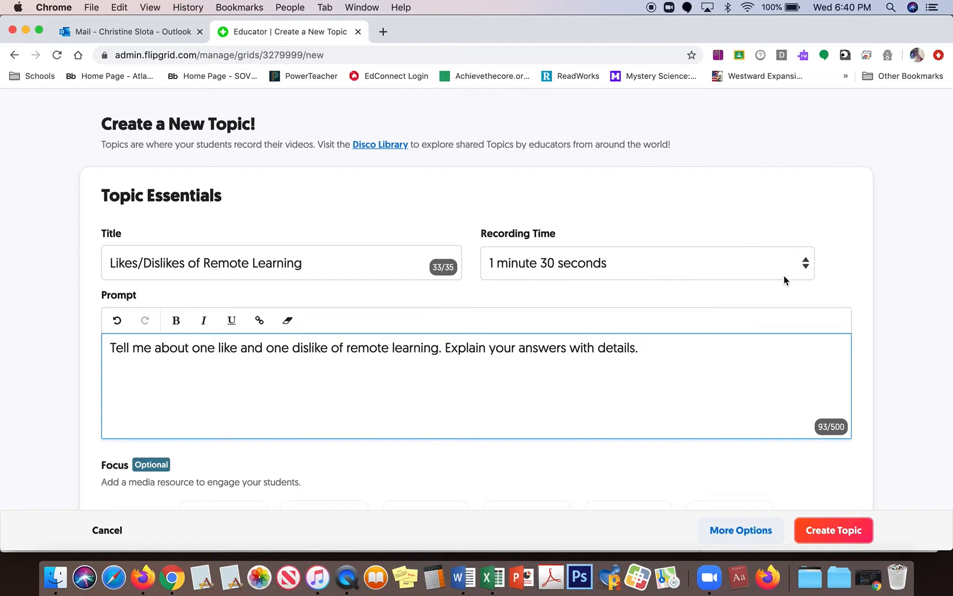
left_click(807, 274)
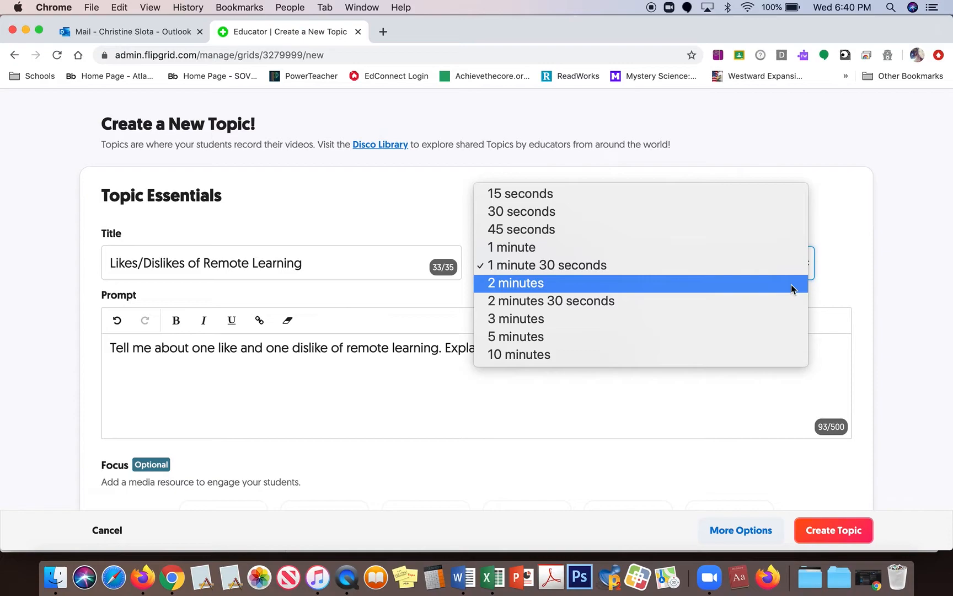
left_click(792, 284)
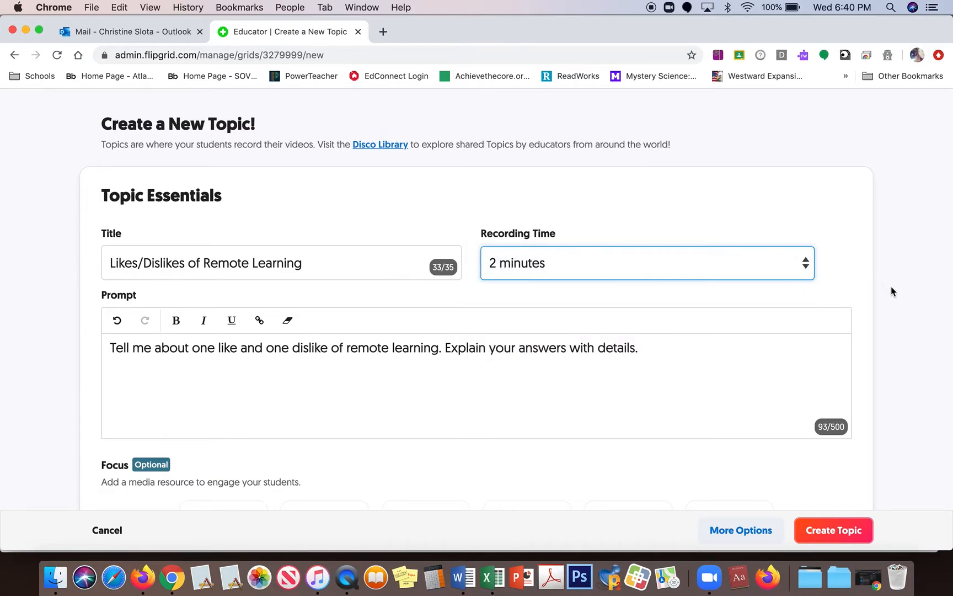
scroll(891, 287, "down", 2)
scroll(894, 293, "down", 3)
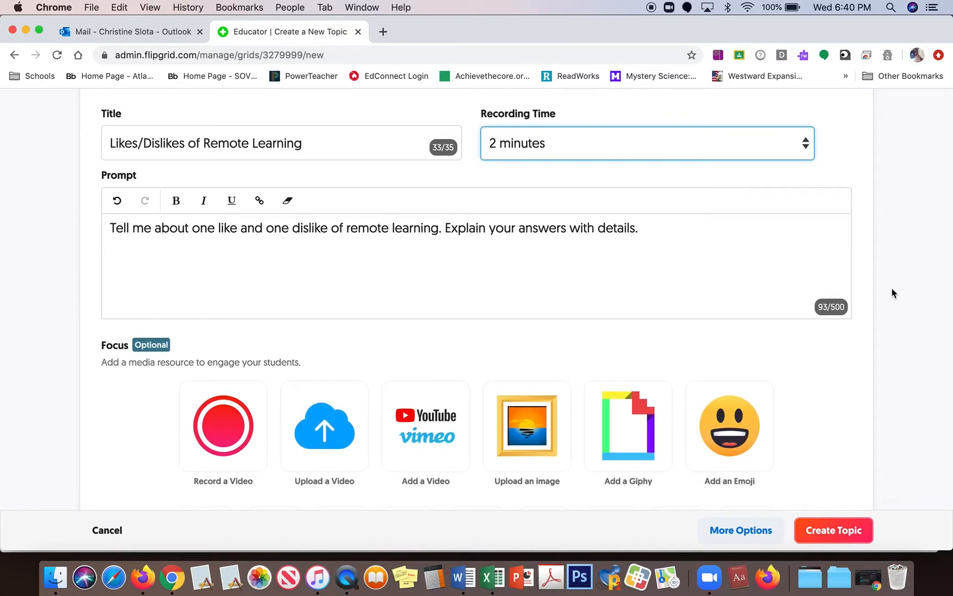
left_click(228, 423)
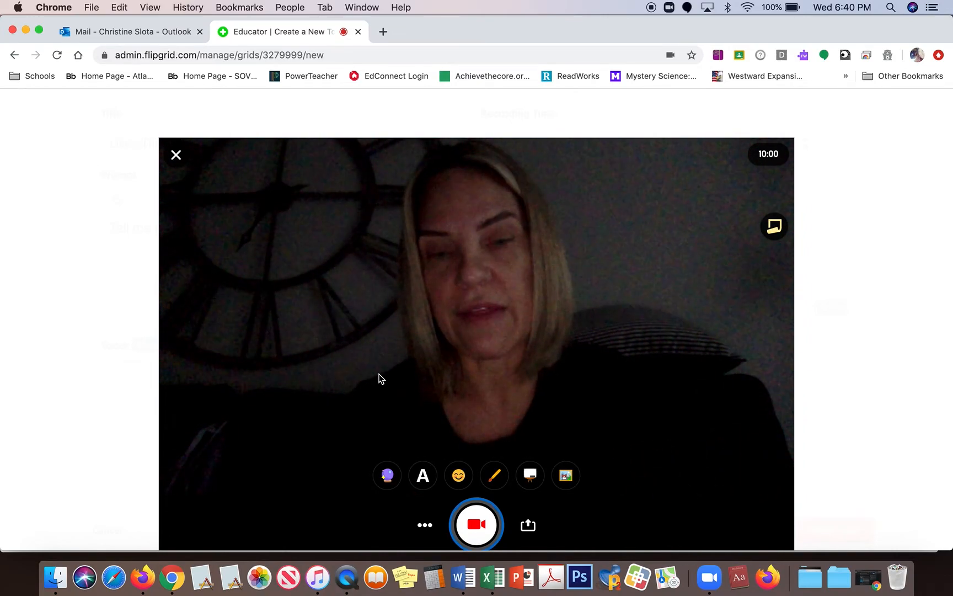
left_click(481, 530)
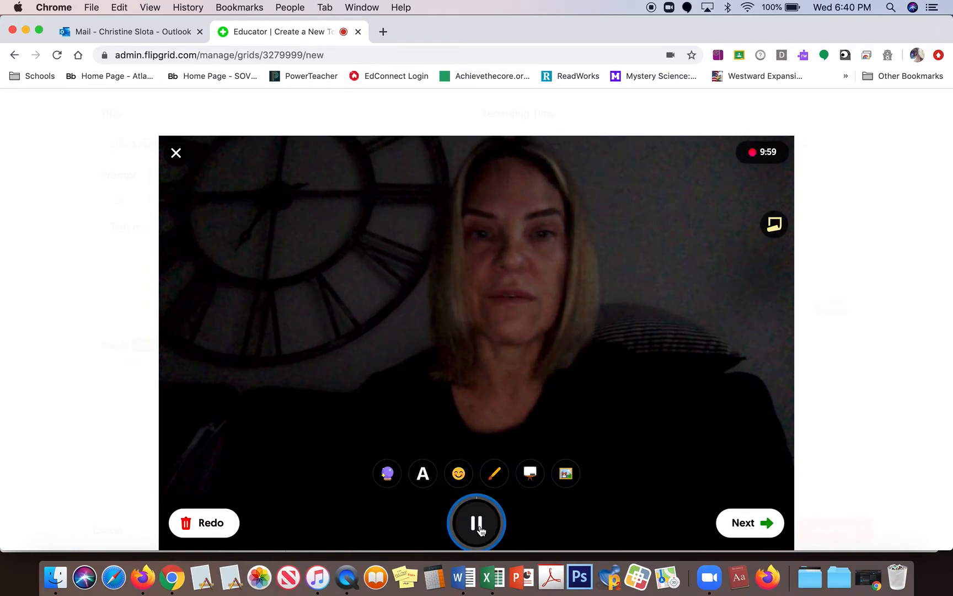
left_click(750, 524)
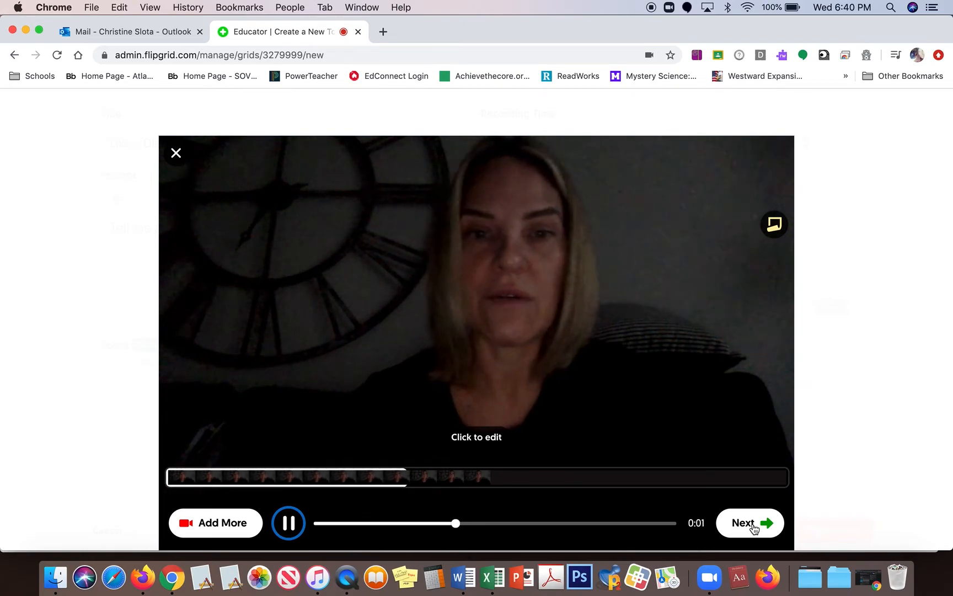
left_click(753, 525)
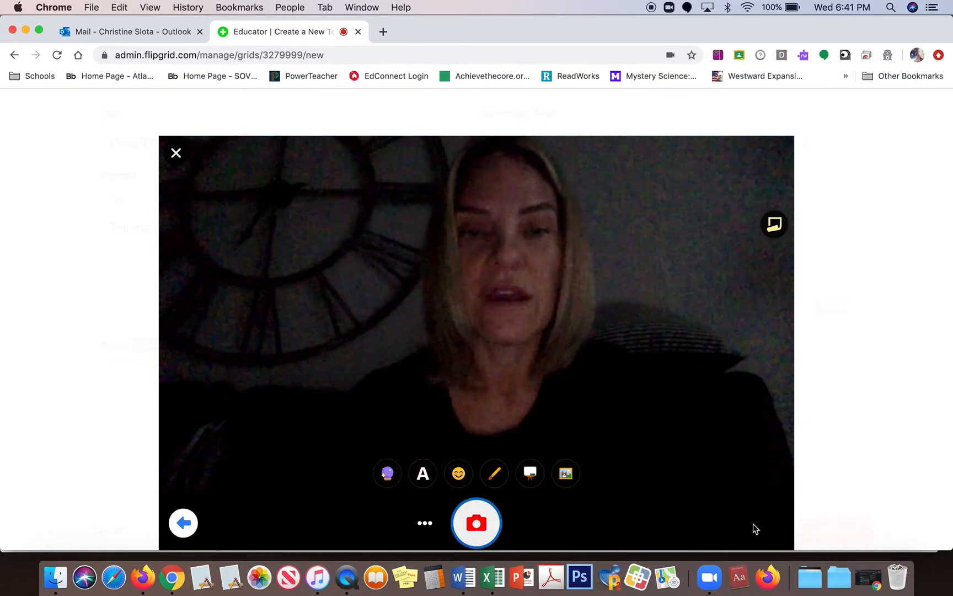
left_click(478, 524)
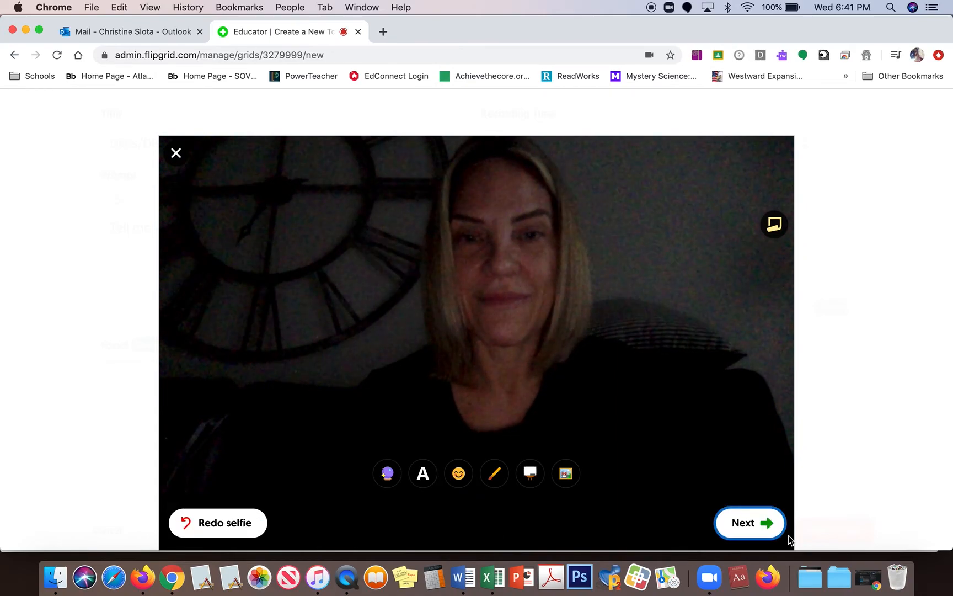
left_click(750, 524)
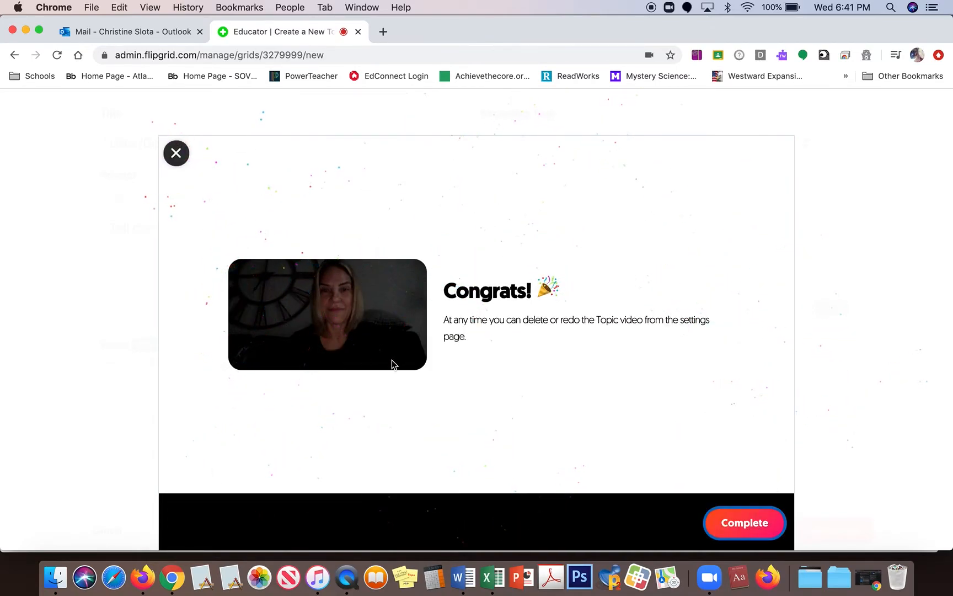
left_click(177, 154)
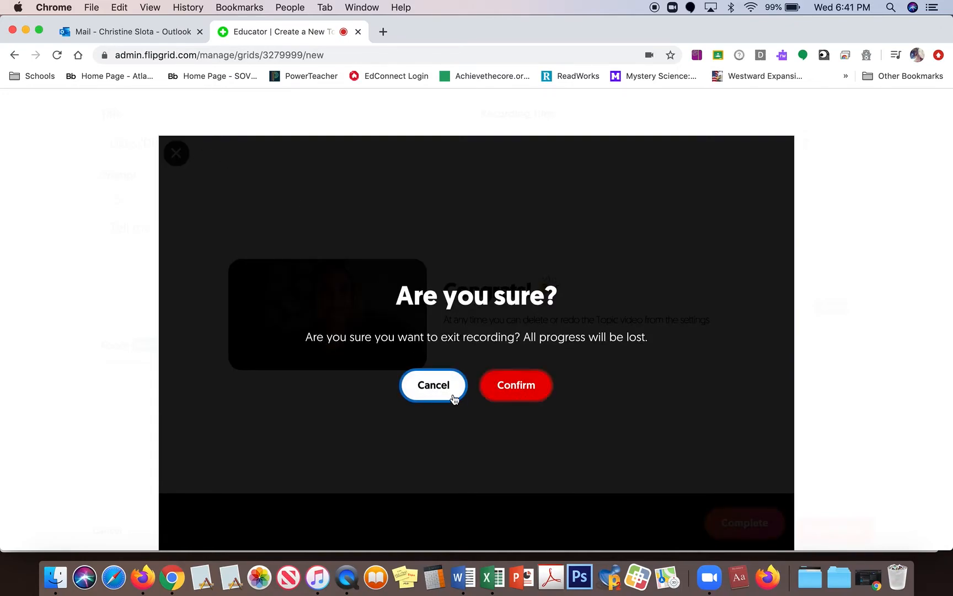
left_click(523, 394)
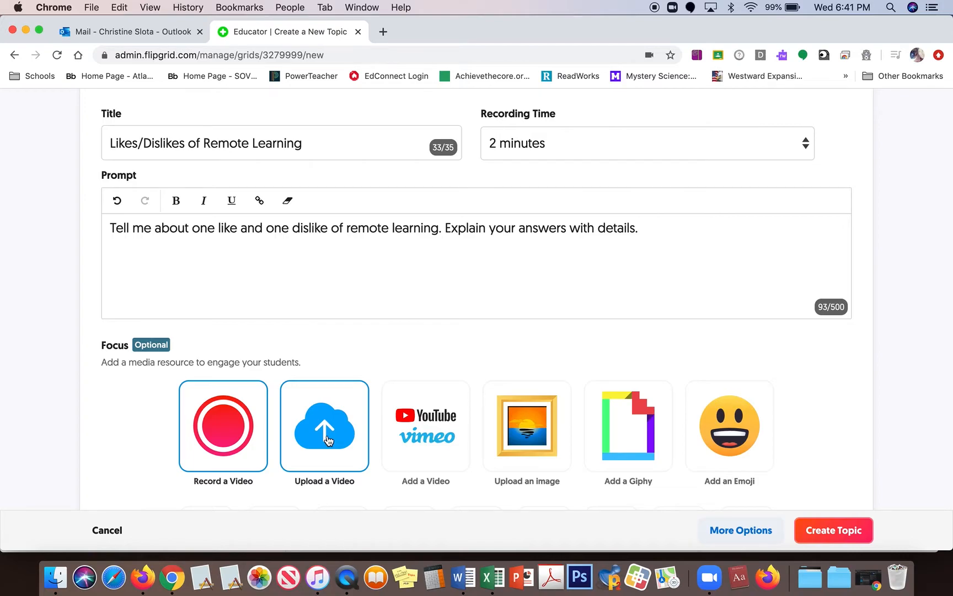
- Upload the FlipGrid1 video from the Desktop as the topic's Focus and accept the clip untrimmed
left_click(328, 439)
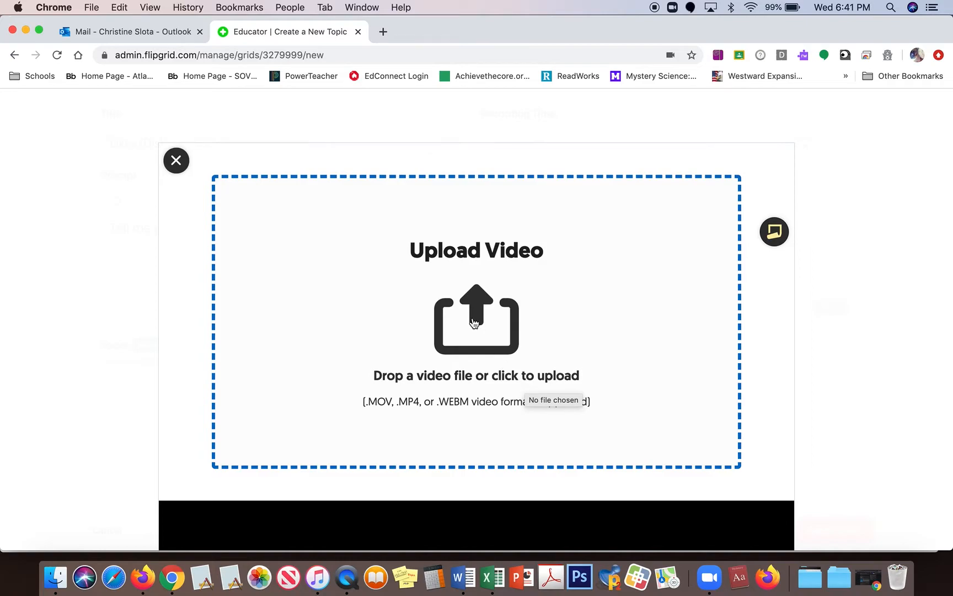
left_click(473, 322)
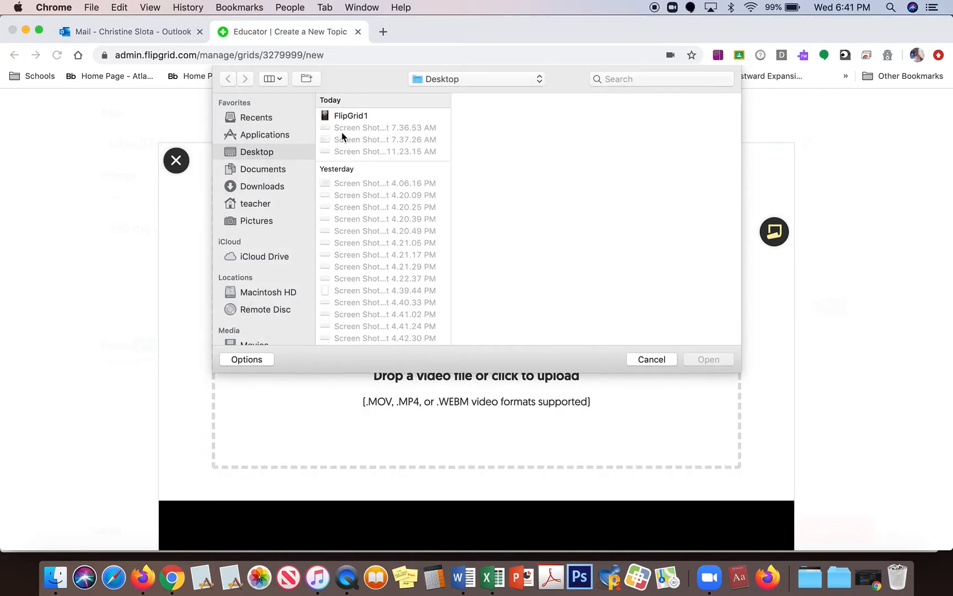
left_click(352, 116)
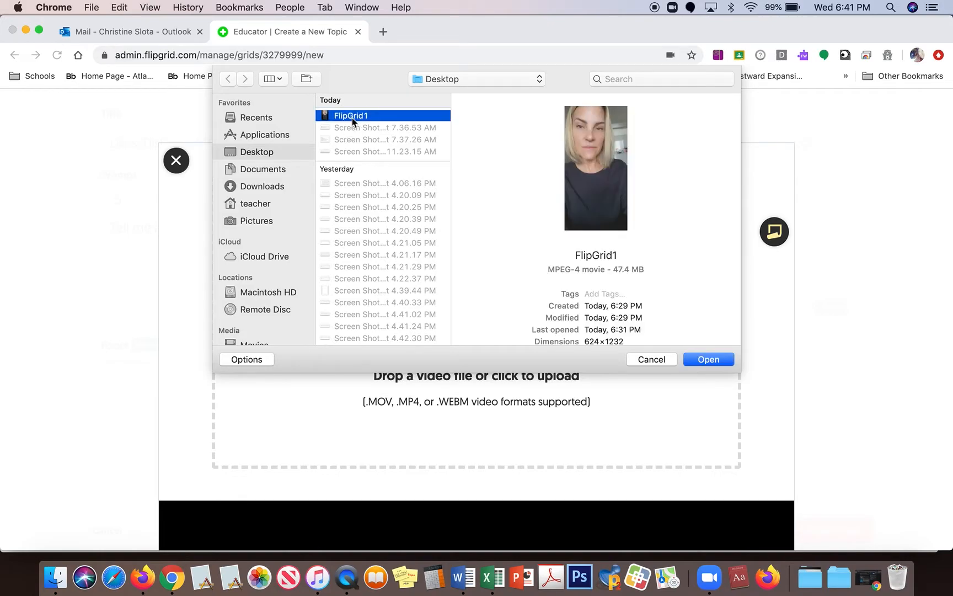
left_click(708, 360)
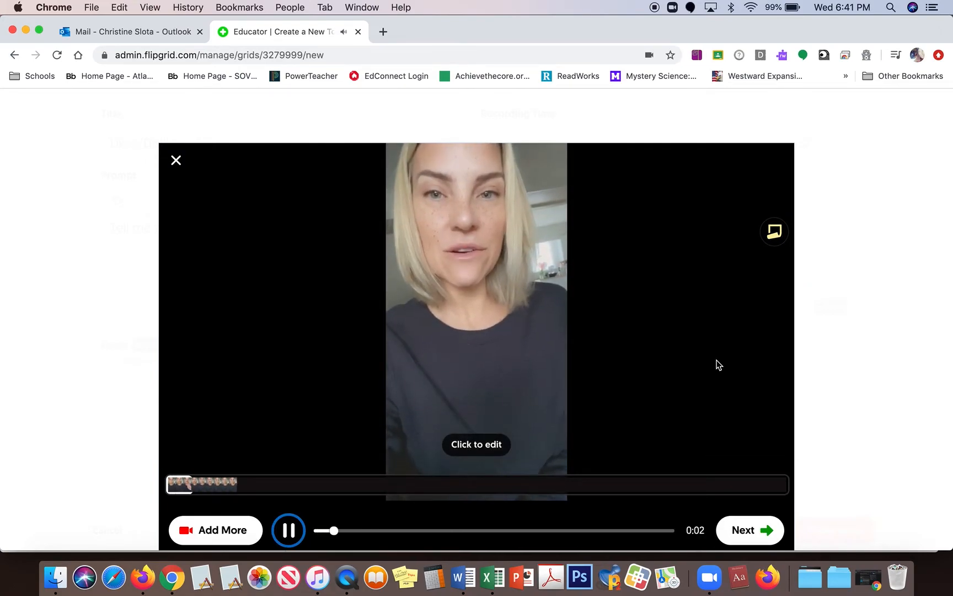
left_click(745, 529)
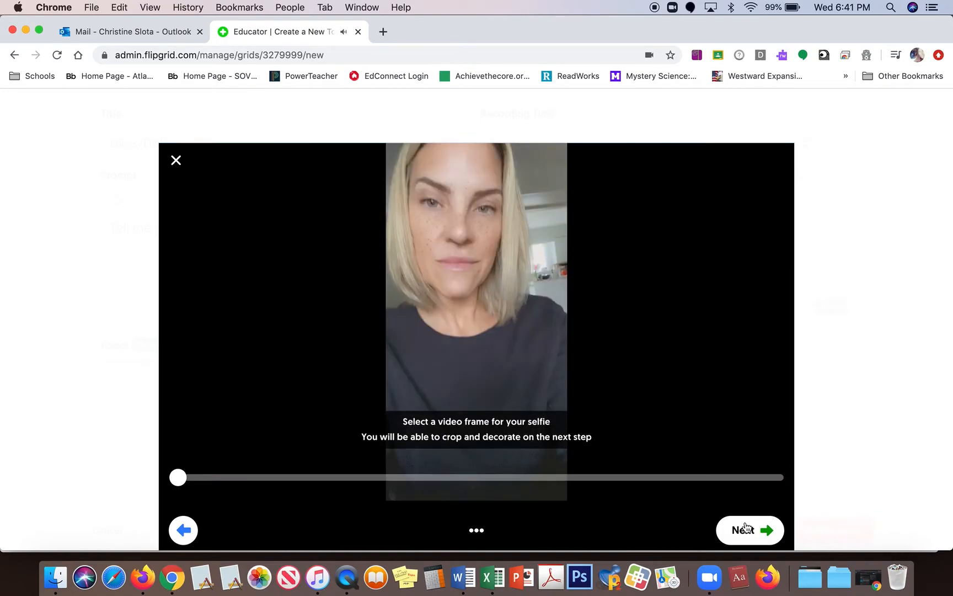
- Choose the dog frame at 0:50 as the video's selfie image and complete the Focus video
left_click(179, 476)
left_click_drag(178, 478, 771, 486)
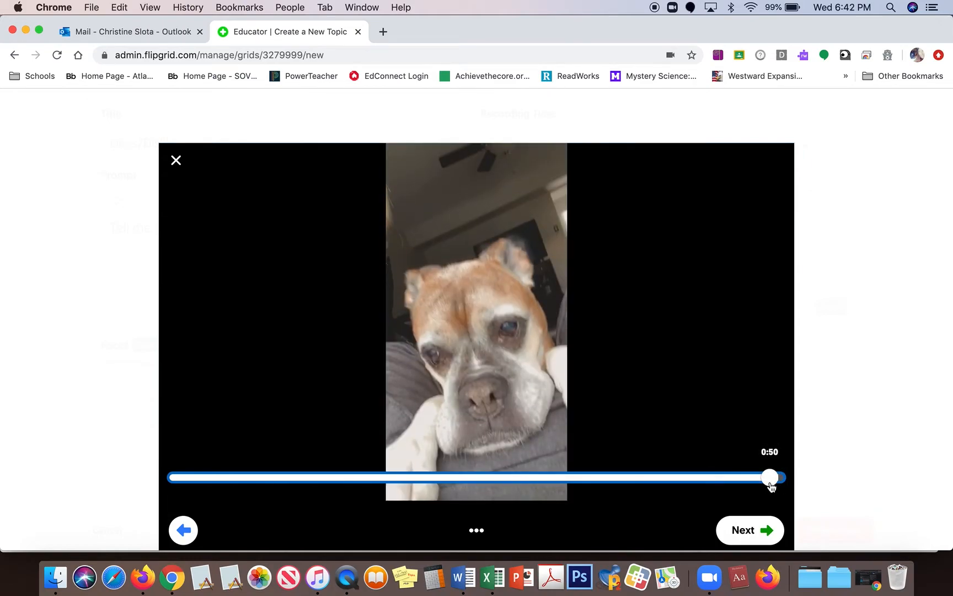
left_click(751, 530)
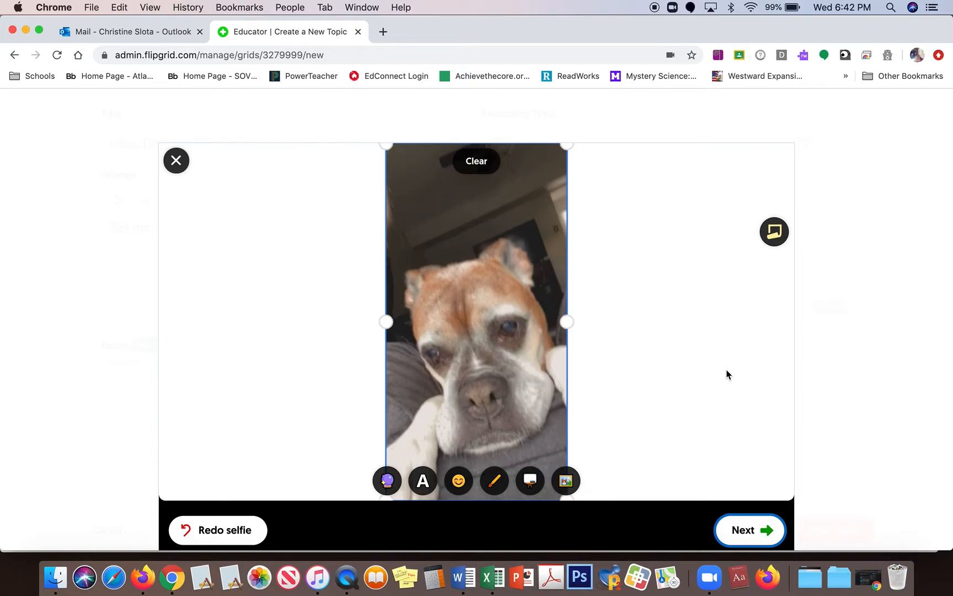
left_click(743, 531)
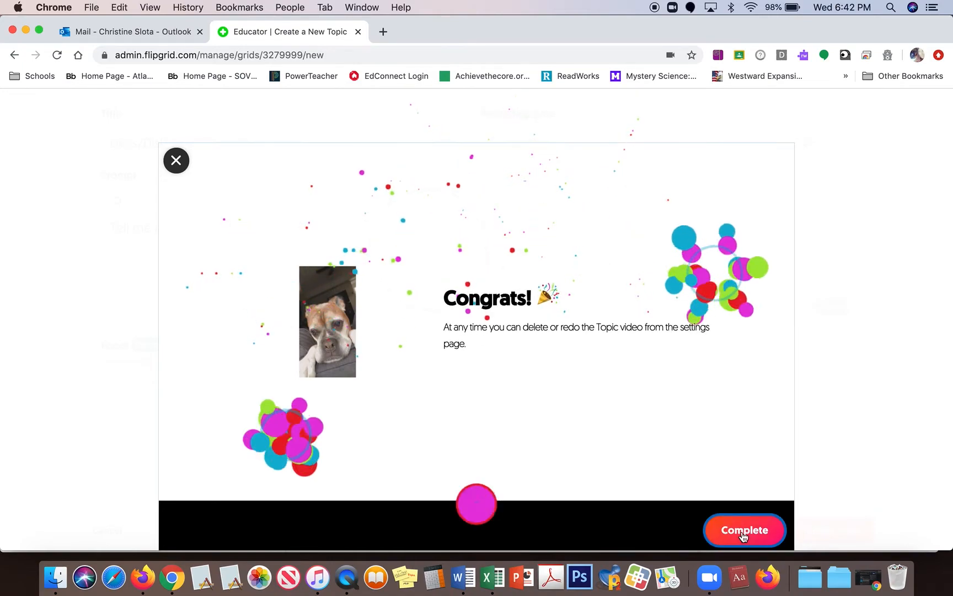
left_click(743, 536)
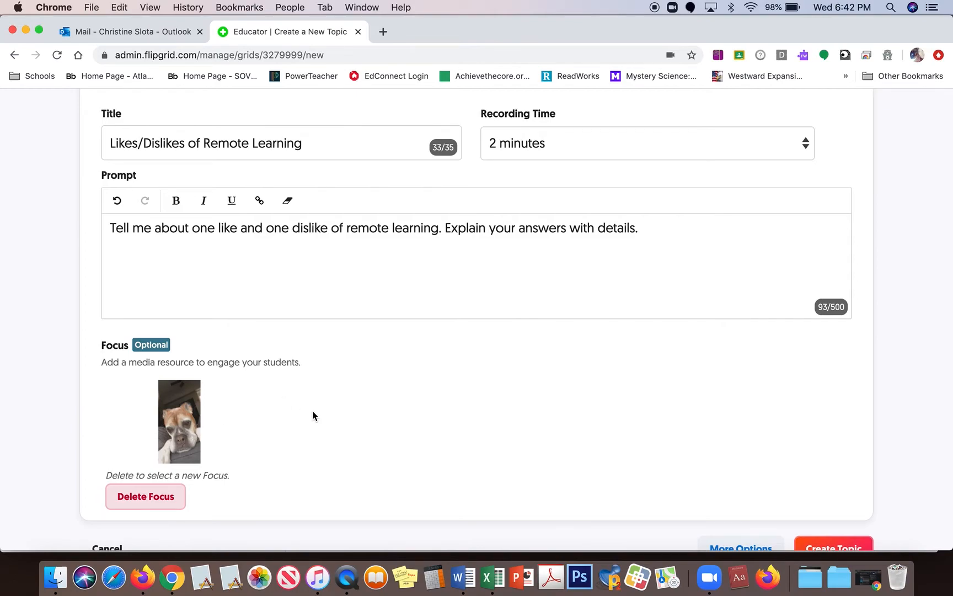
- Show the additional topic options and turn off Student-to-Student Replies
scroll(313, 416, "down", 2)
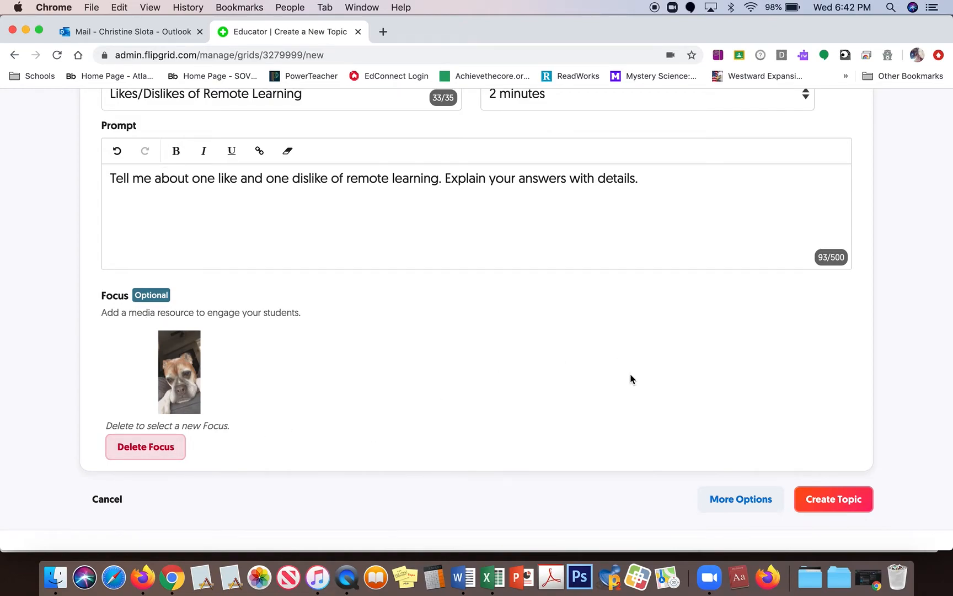
scroll(630, 373, "up", 1)
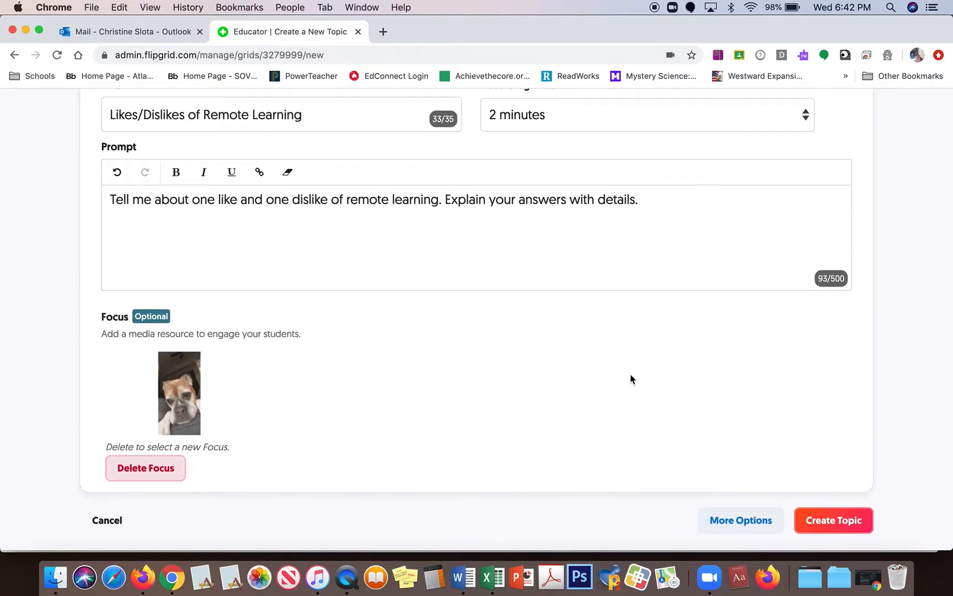
left_click(742, 521)
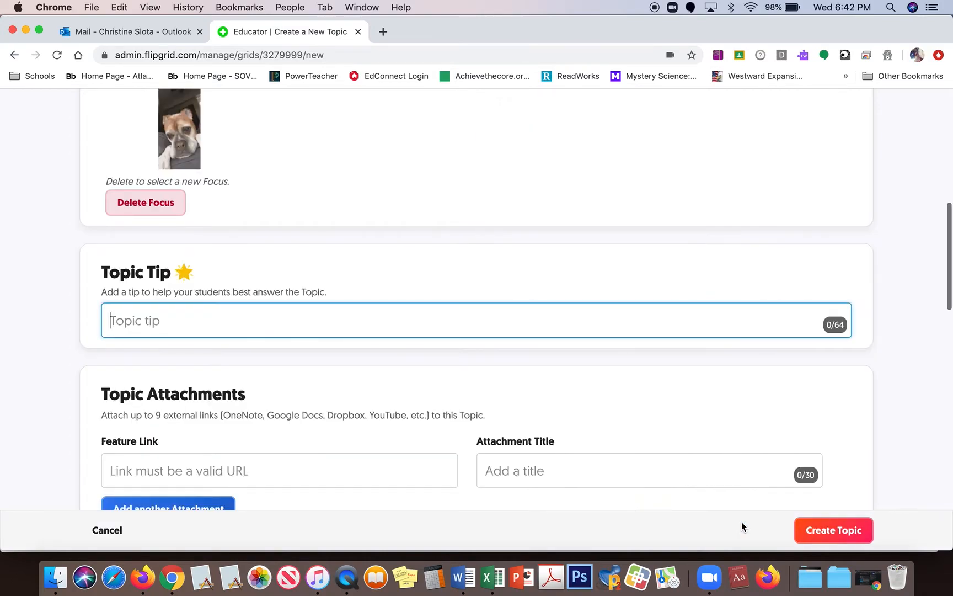
scroll(682, 383, "down", 6)
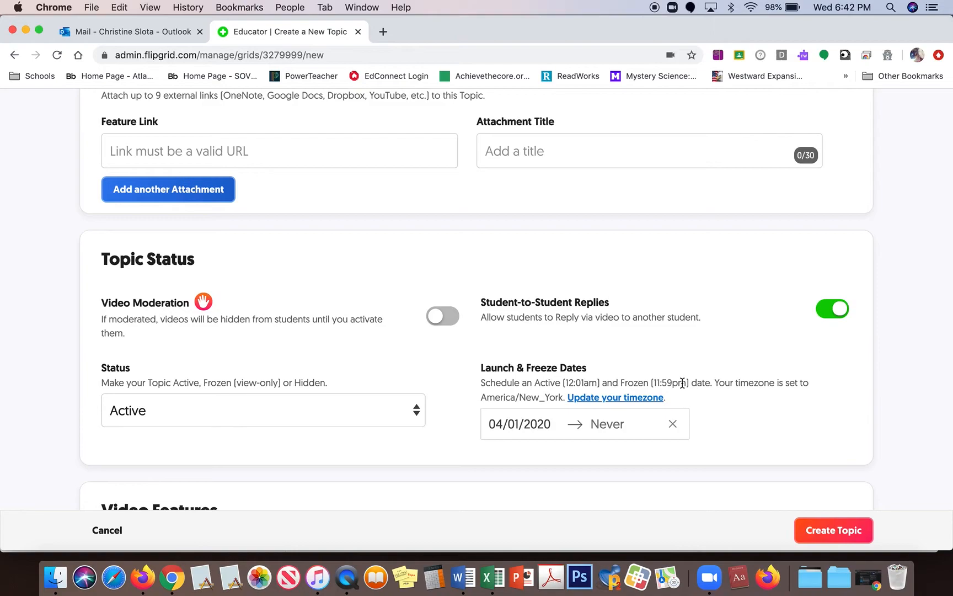
scroll(682, 383, "up", 4)
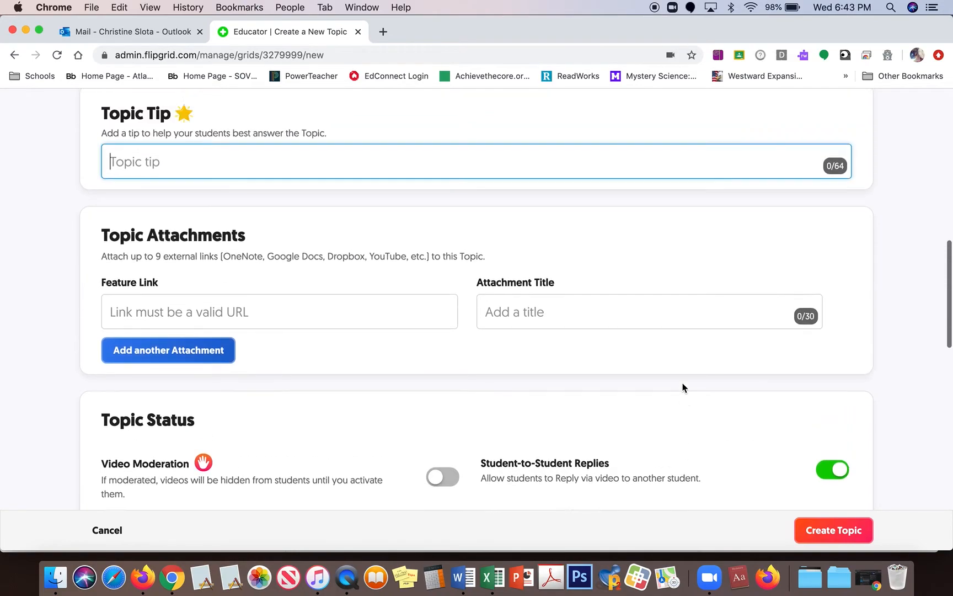
scroll(683, 388, "up", 2)
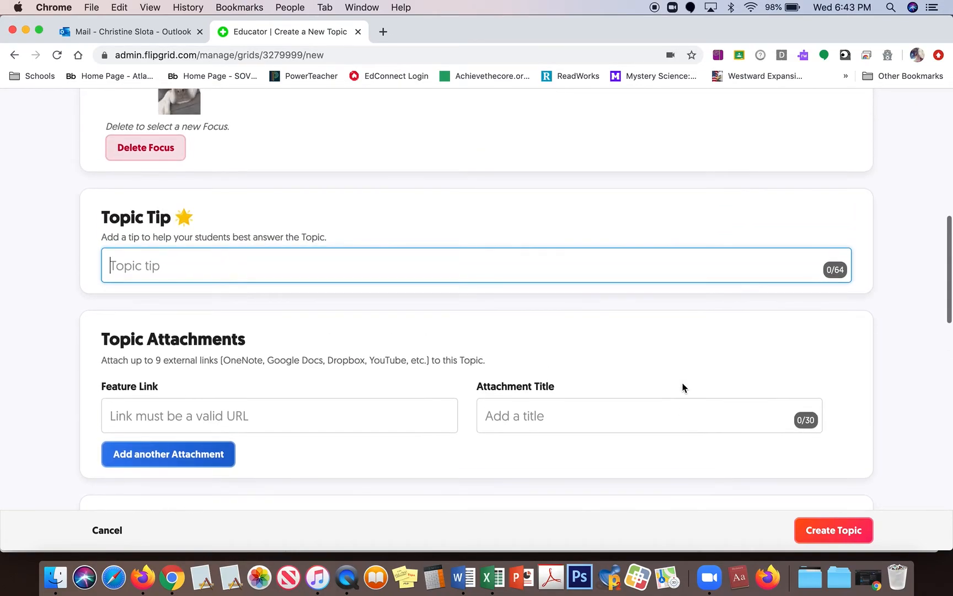
scroll(683, 387, "down", 4)
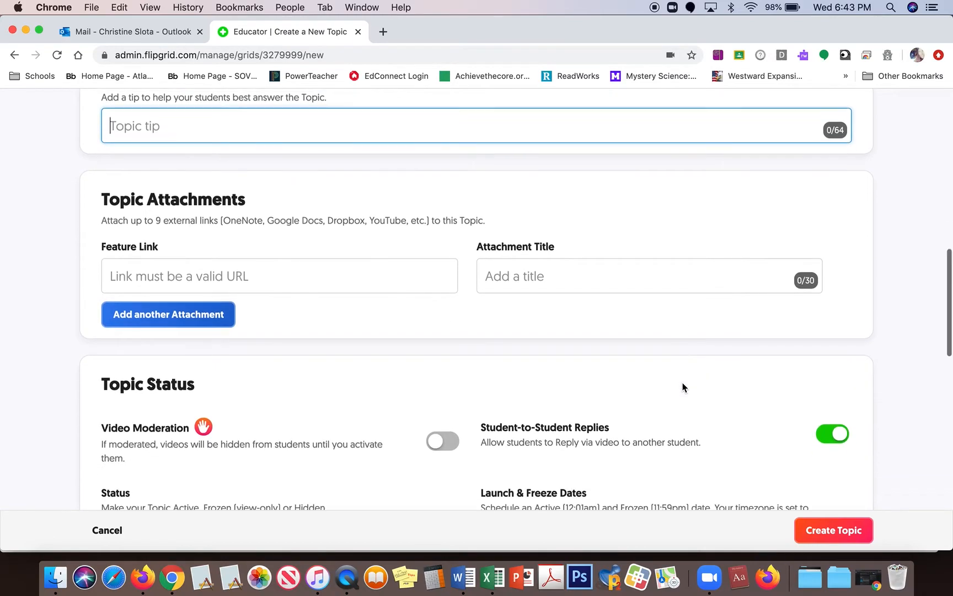
scroll(684, 388, "down", 1)
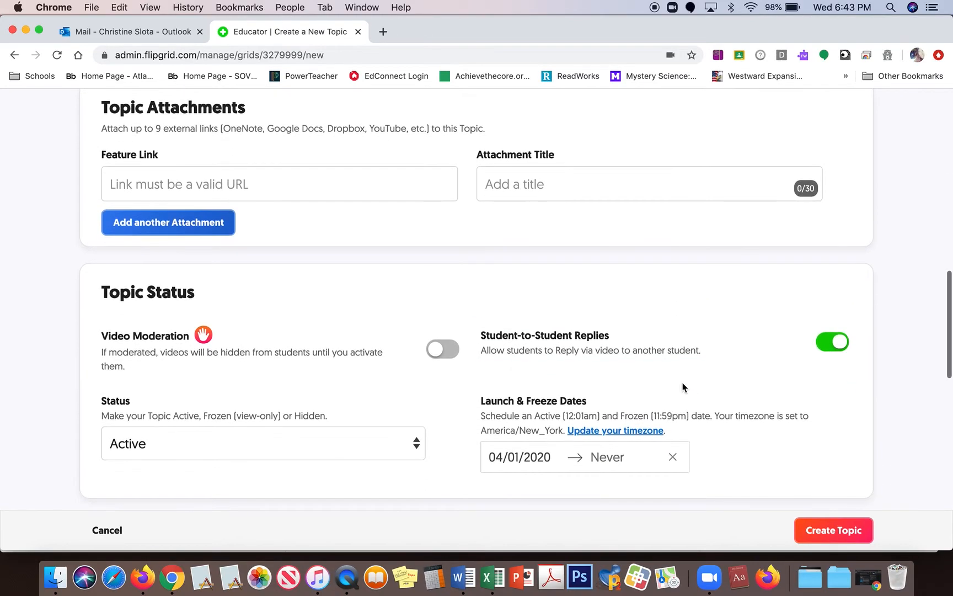
left_click(839, 346)
- Create the topic, keeping the existing video feature and feedback settings, and copy its share link
scroll(785, 347, "up", 1)
scroll(817, 348, "down", 4)
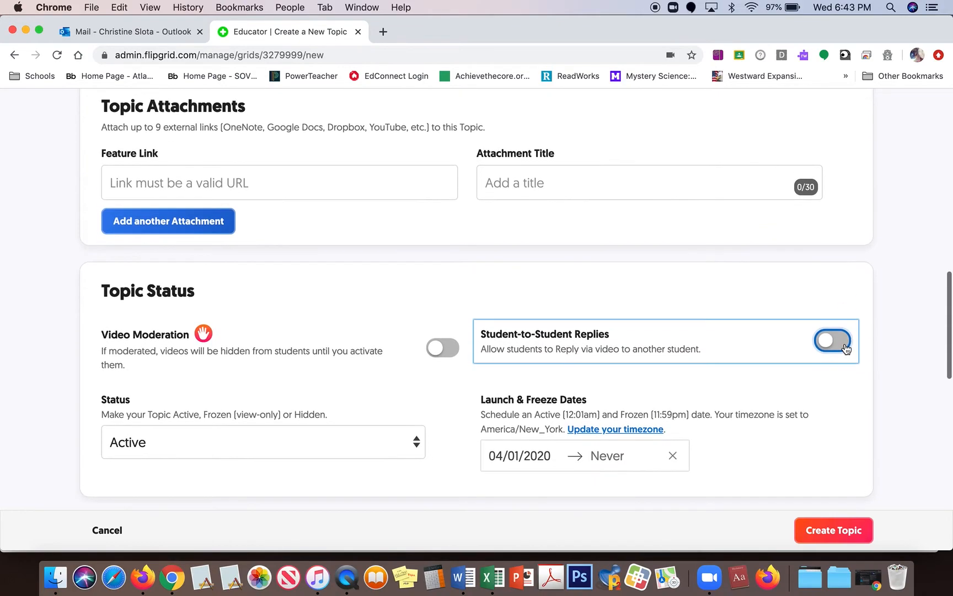
scroll(847, 349, "down", 10)
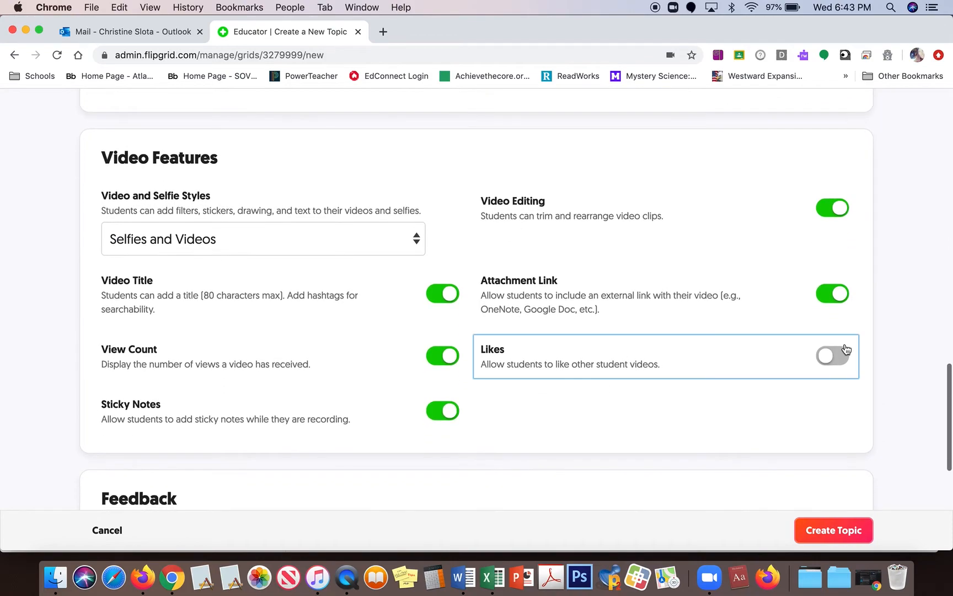
scroll(847, 349, "down", 5)
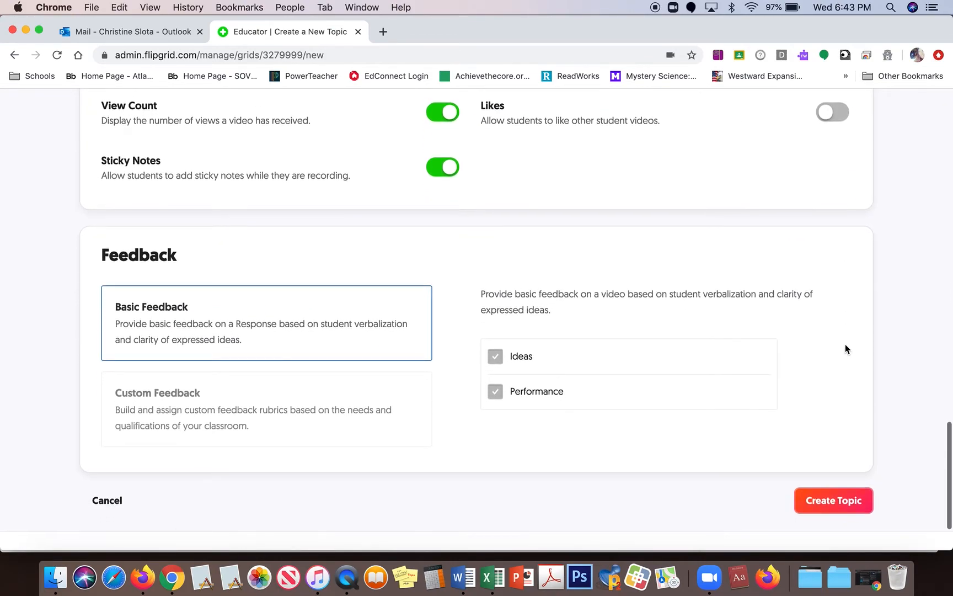
scroll(845, 348, "down", 2)
left_click(841, 422)
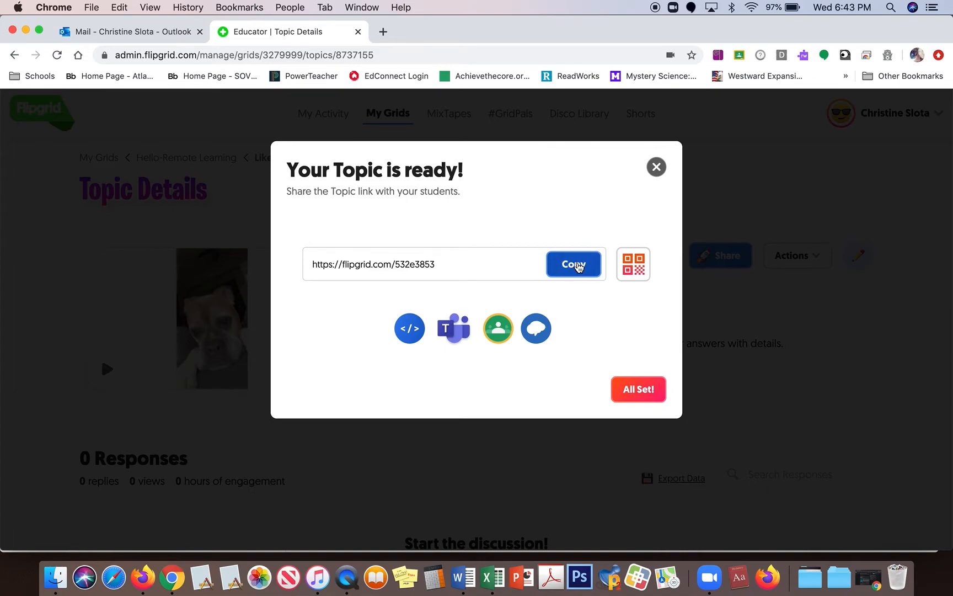
left_click(578, 267)
left_click(578, 268)
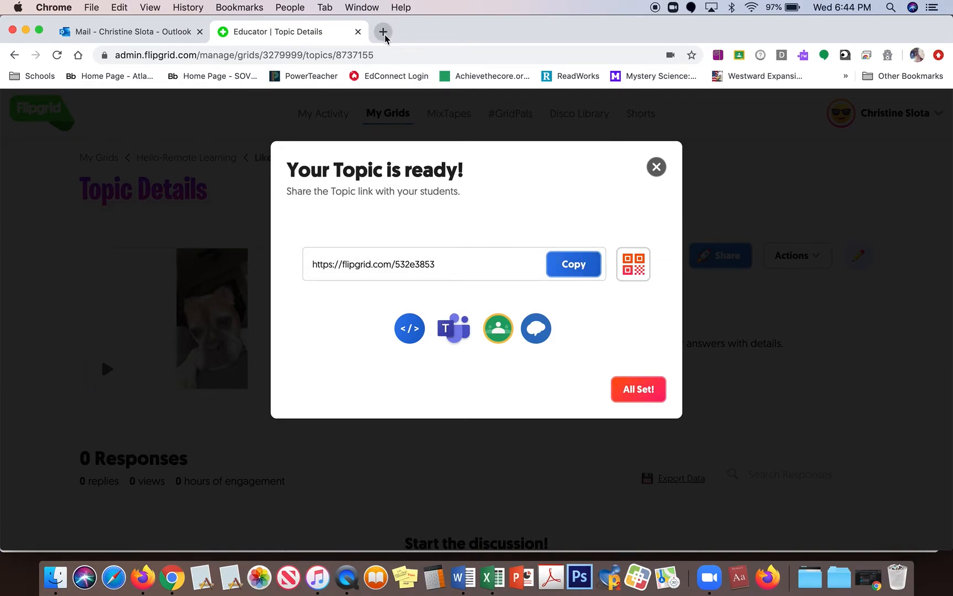
- Open Google Classroom in a new tab and show the Classwork of the 22-student homeroom teacher's class
left_click(382, 32)
left_click(902, 110)
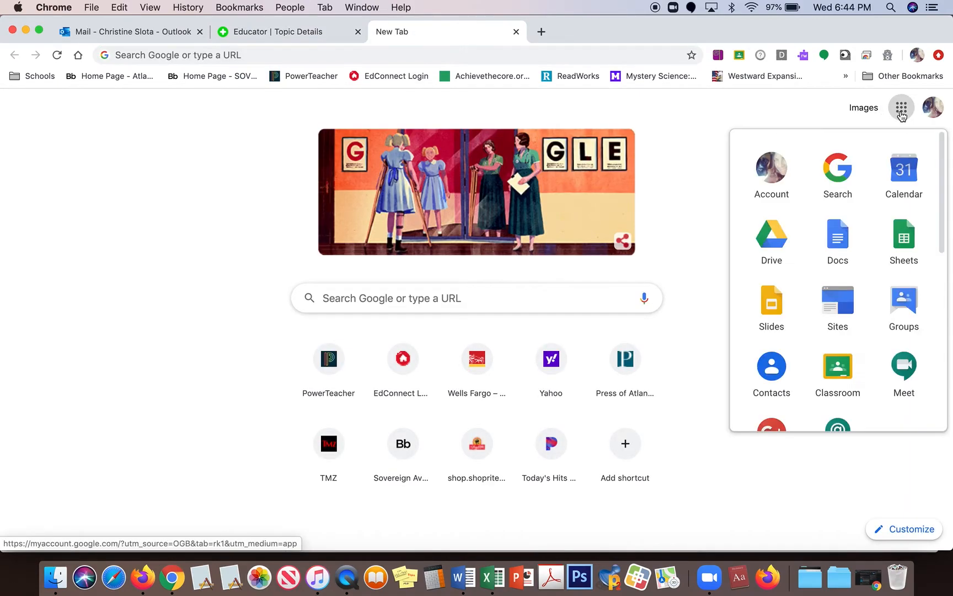
left_click(838, 370)
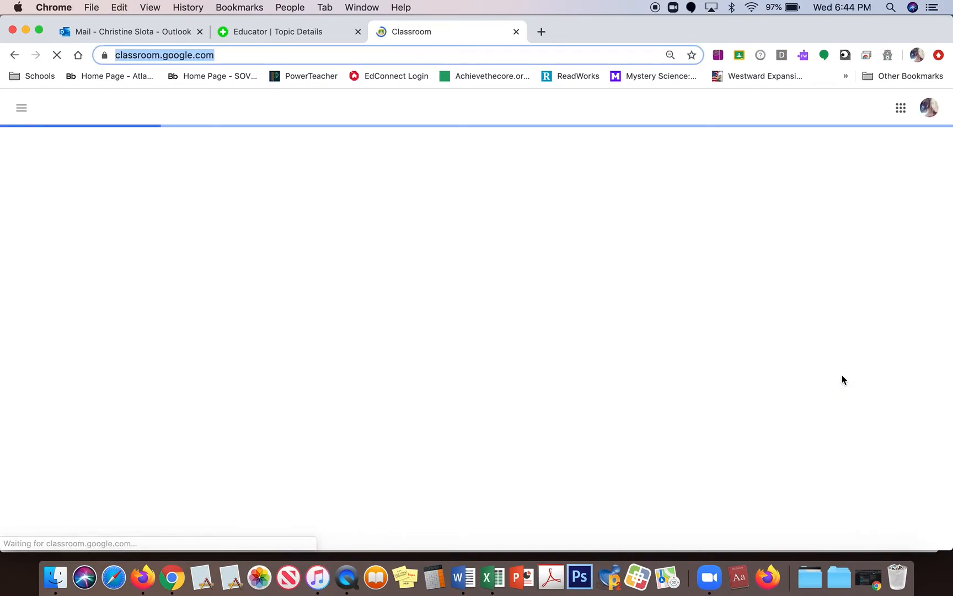
left_click(22, 110)
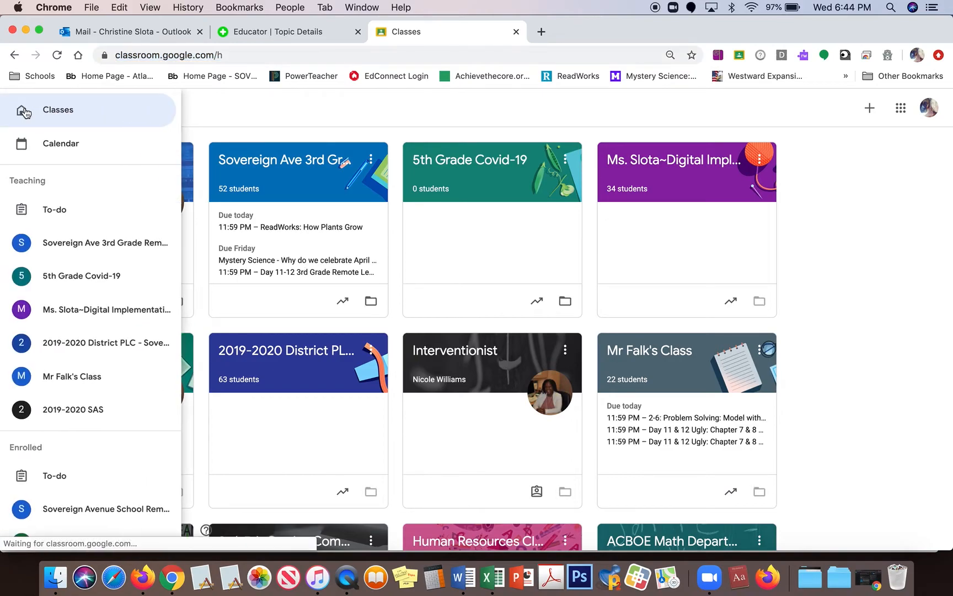
left_click(81, 381)
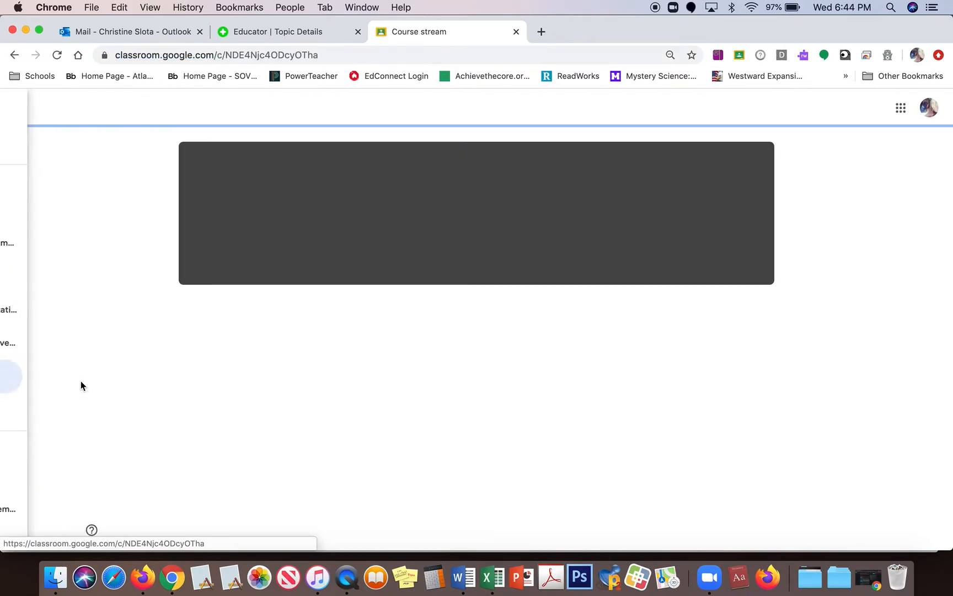
left_click(439, 112)
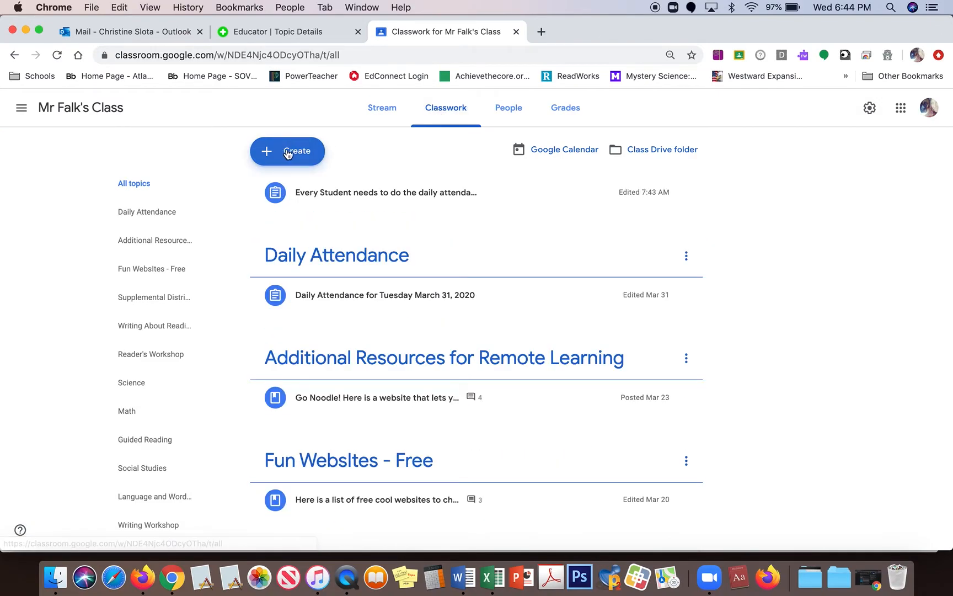
- Create a new assignment in this class and title it "Flip Grid 1"
left_click(287, 154)
left_click(293, 188)
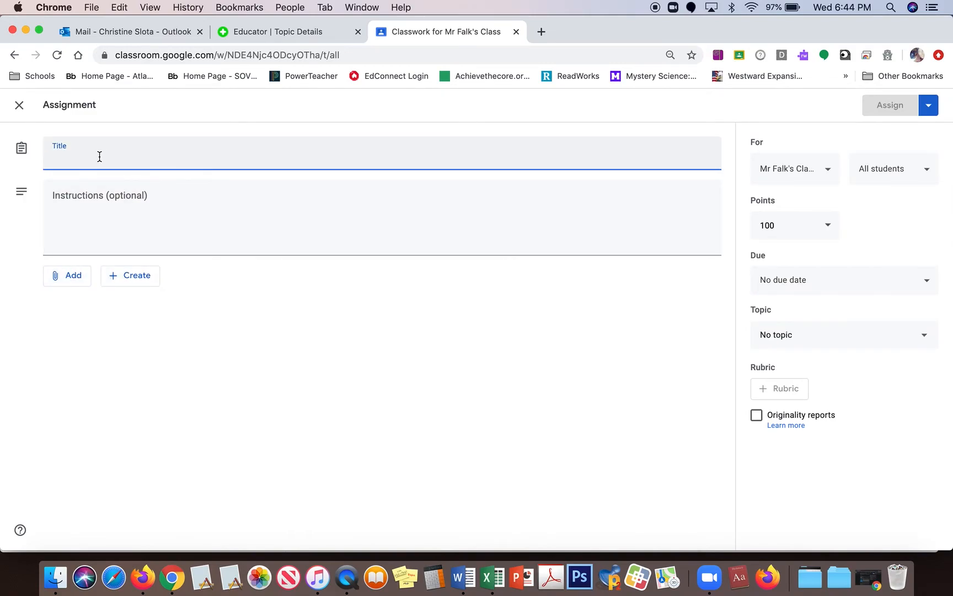
type("Fli")
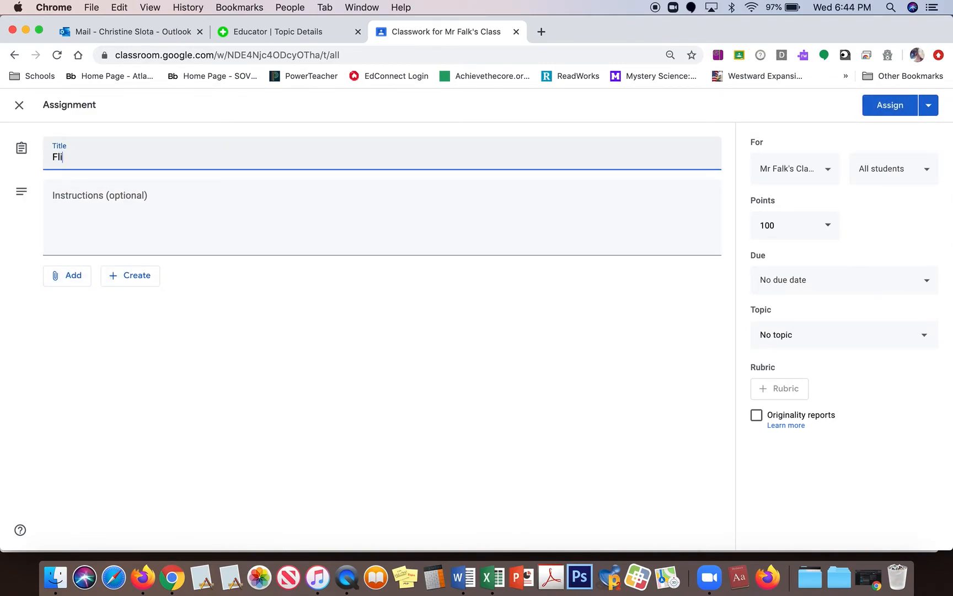
type("p Grid 1")
- Enter the assignment instructions "Watch the video and reply. Also reply via Google Document"
left_click(88, 210)
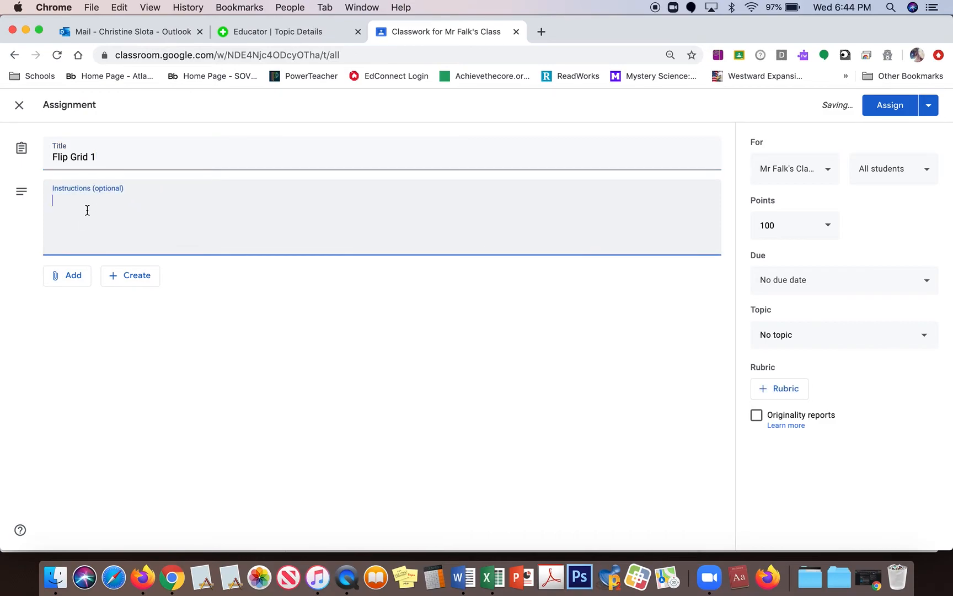
type("Wathc")
key("BackSpace")
key("BackSpace")
key("BackSpace")
key("BackSpace")
type("tch the video and rep")
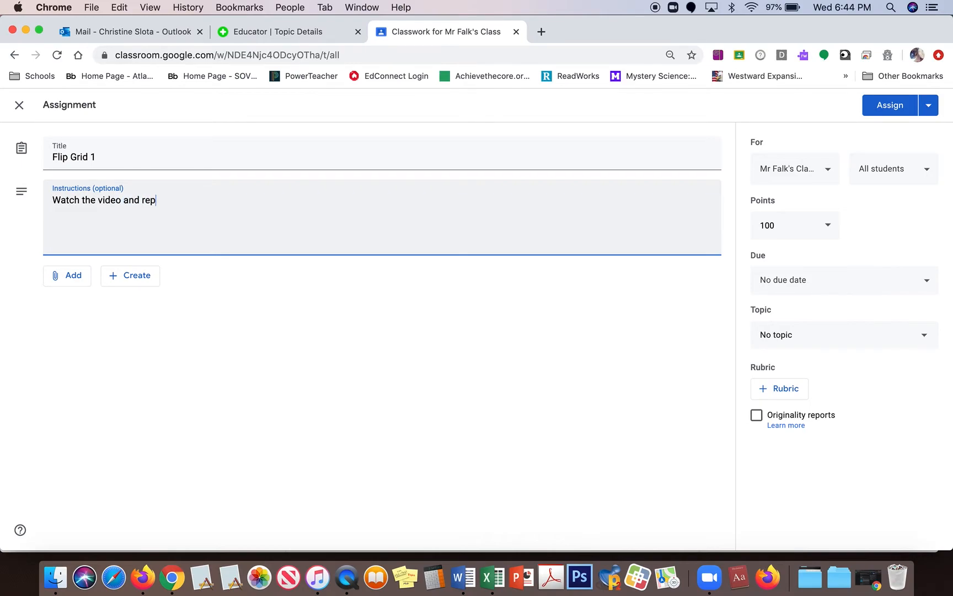
type("ly")
key("BackSpace")
type("y. ASo")
key("BackSpace")
key("BackSpace")
type("lso reply via Google")
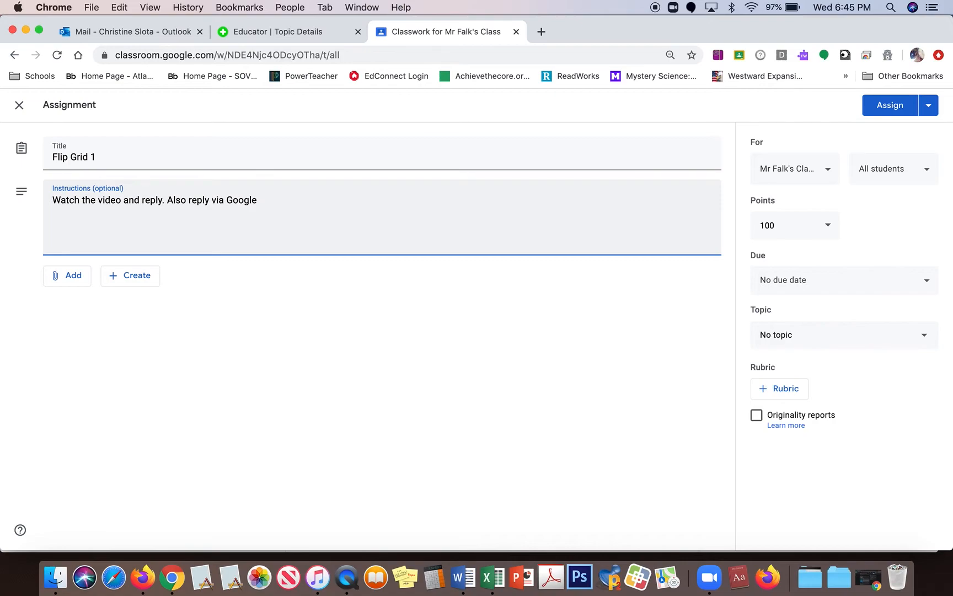
type(" Document")
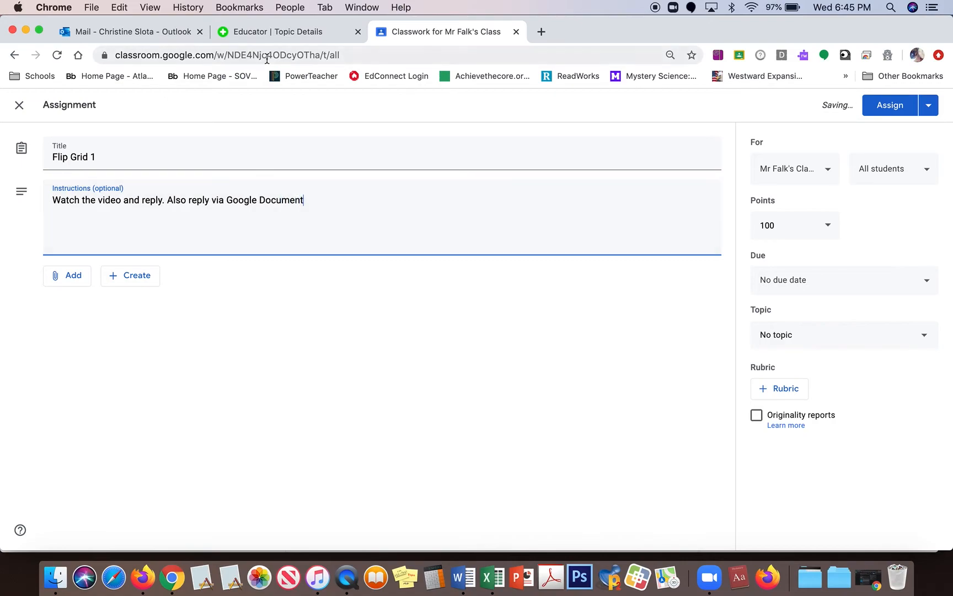
- Create a blank Google Docs document in a new tab and name it "Flip Grid"
left_click(542, 31)
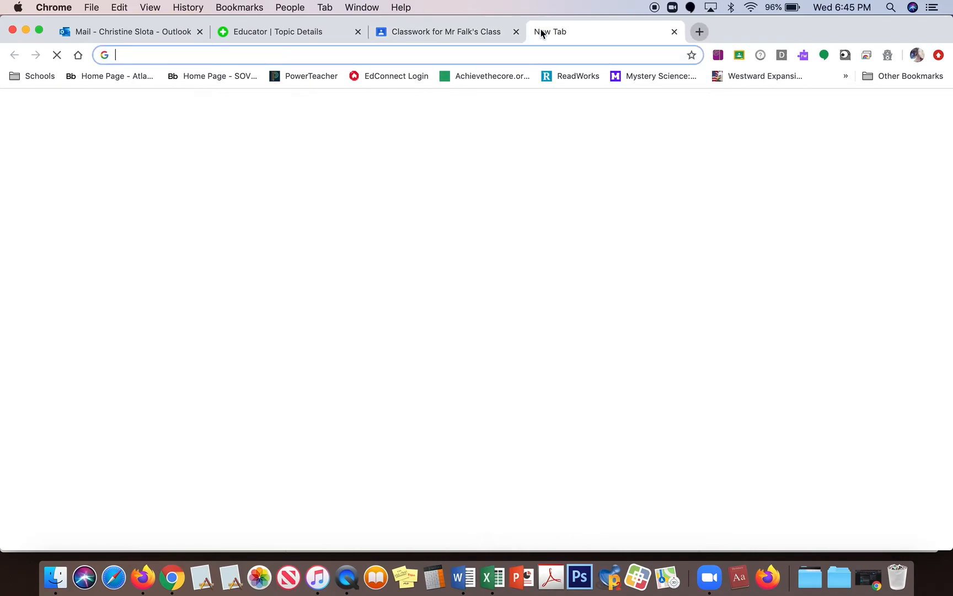
left_click(903, 109)
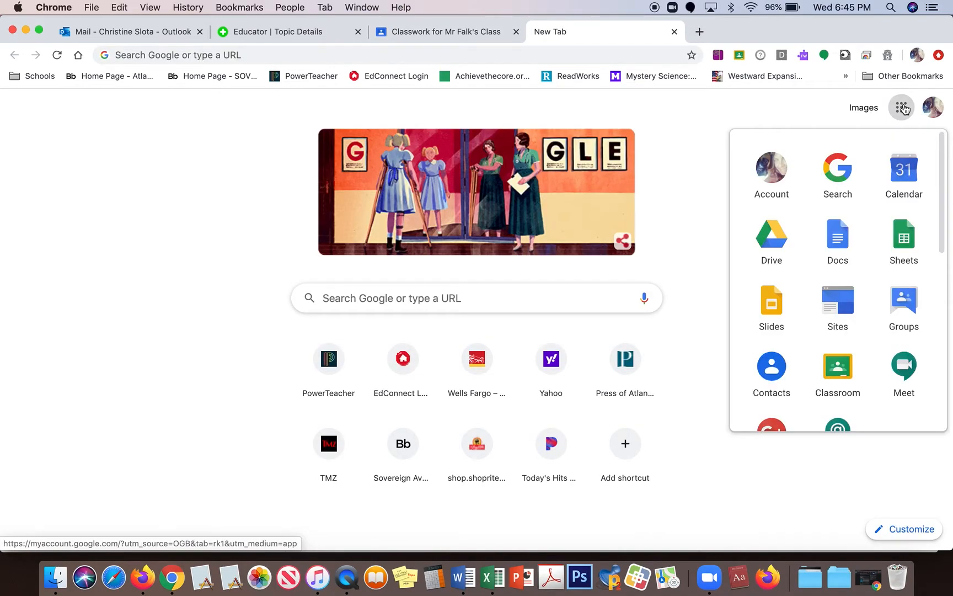
left_click(846, 228)
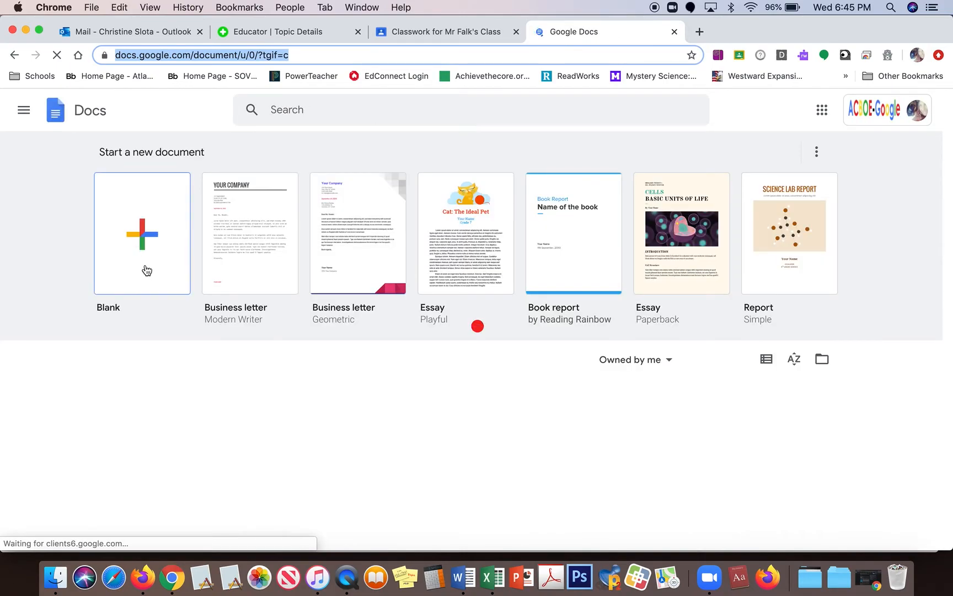
left_click(138, 236)
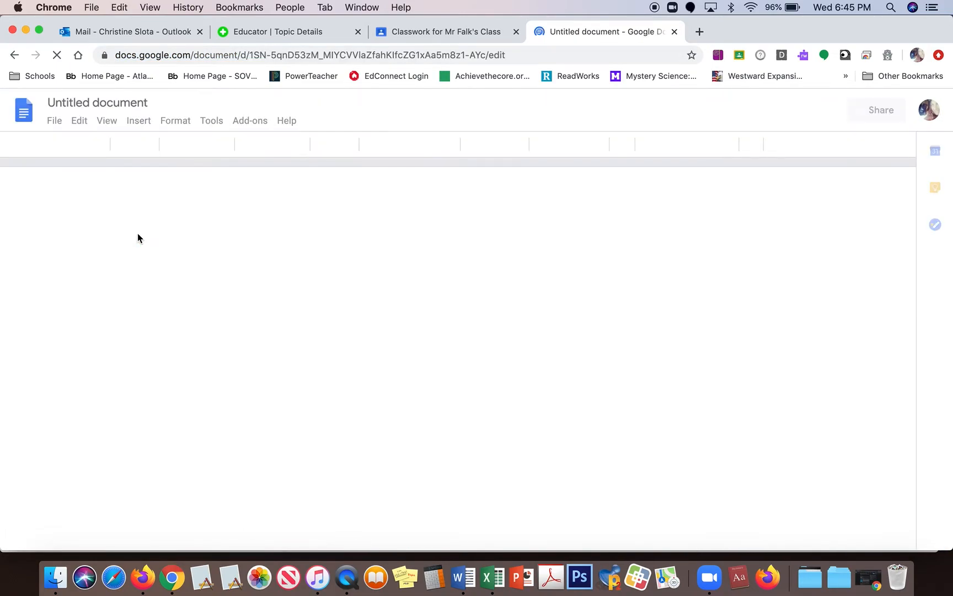
left_click(146, 103)
key("BackSpace")
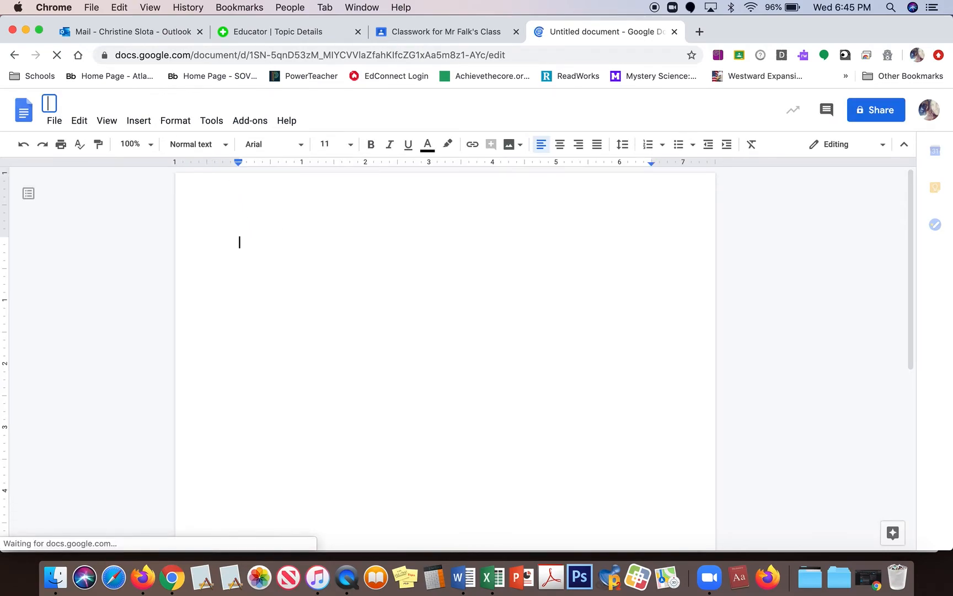
type("Flikp")
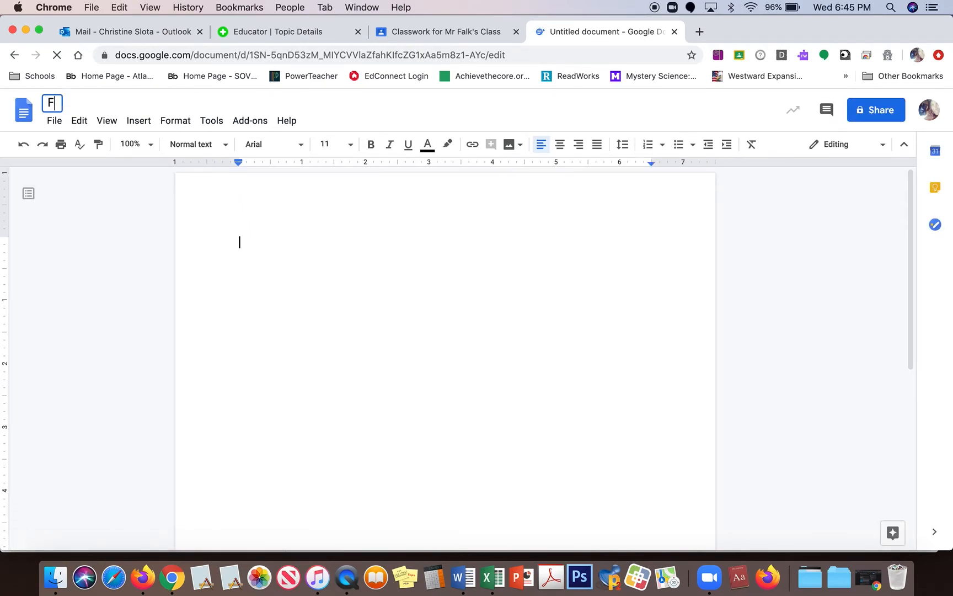
key("BackSpace")
key("BackSpace")
type("p Grid")
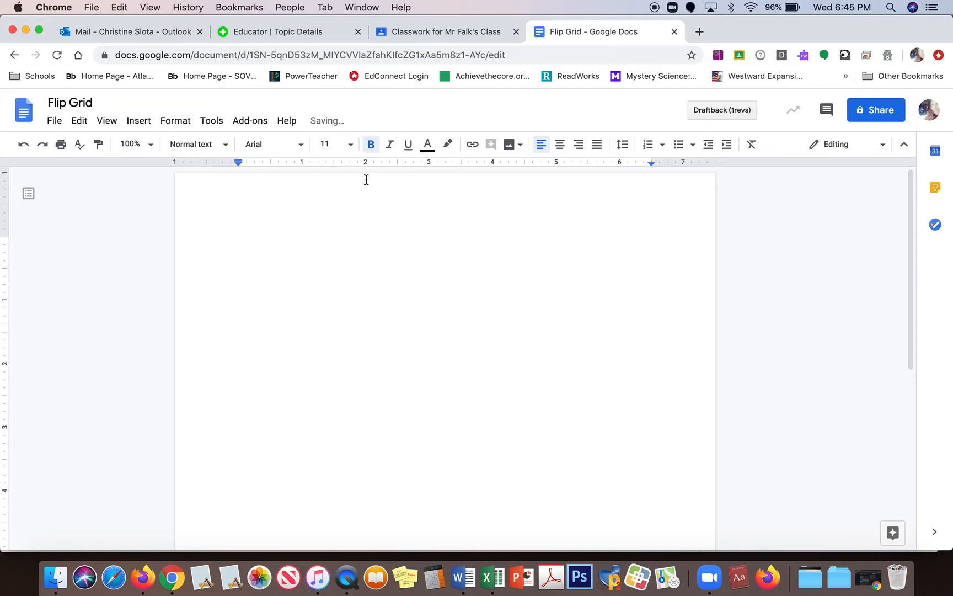
- Enter the item numbers "1." and "2." in the document, separated by several blank lines for answers
type("1")
type(".")
key("Return")
key("Return")
key("Return")
key("Return")
key("Return")
key("Return")
type("2.")
- Return to the Classroom assignment and attach the copied Flipgrid topic link
left_click(461, 32)
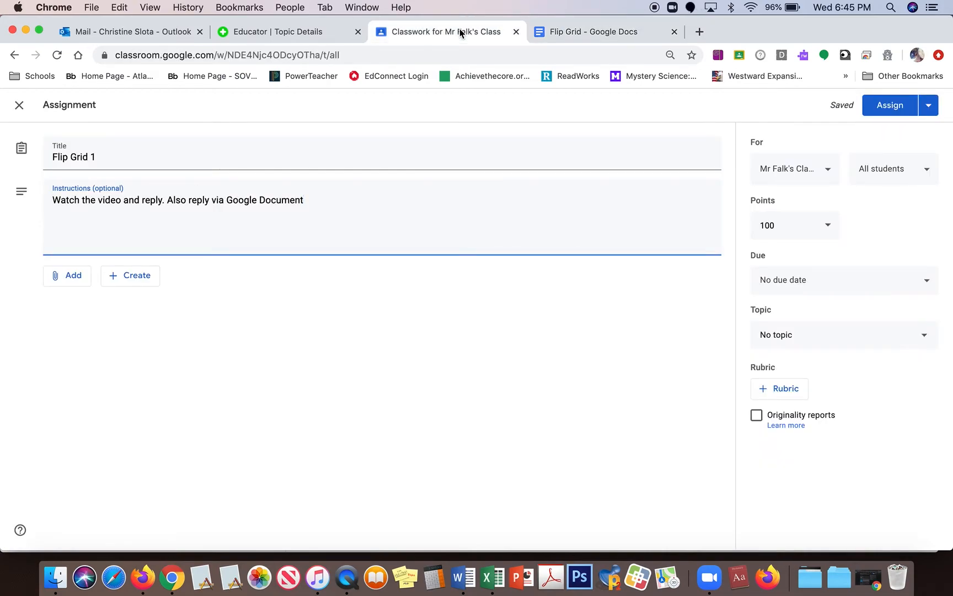
left_click(77, 279)
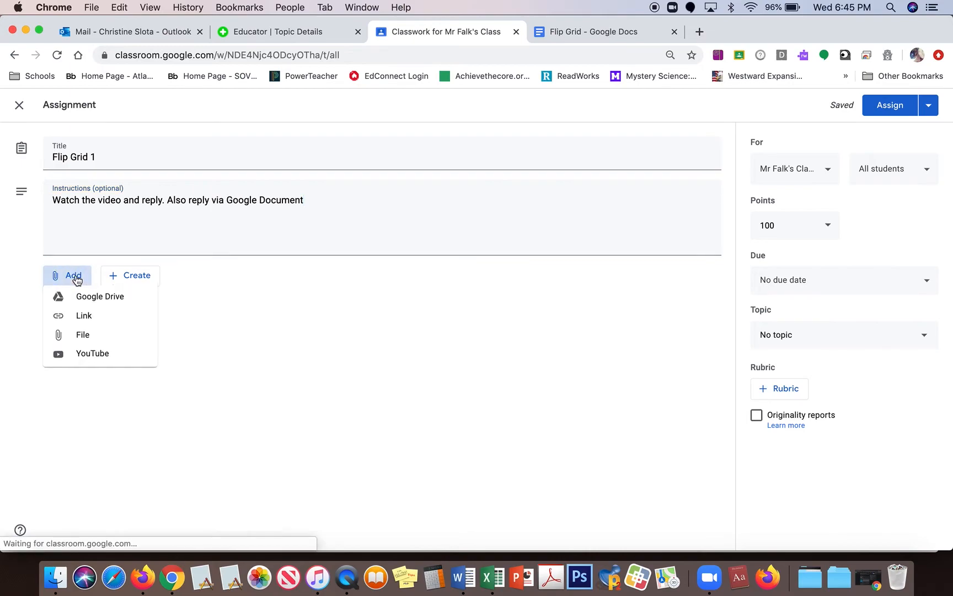
left_click(82, 326)
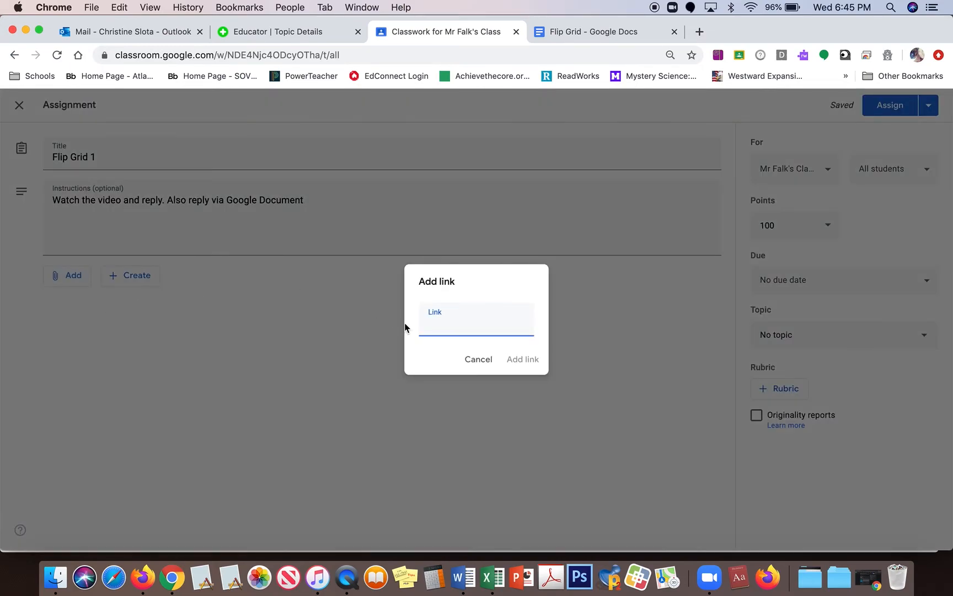
left_click(119, 7)
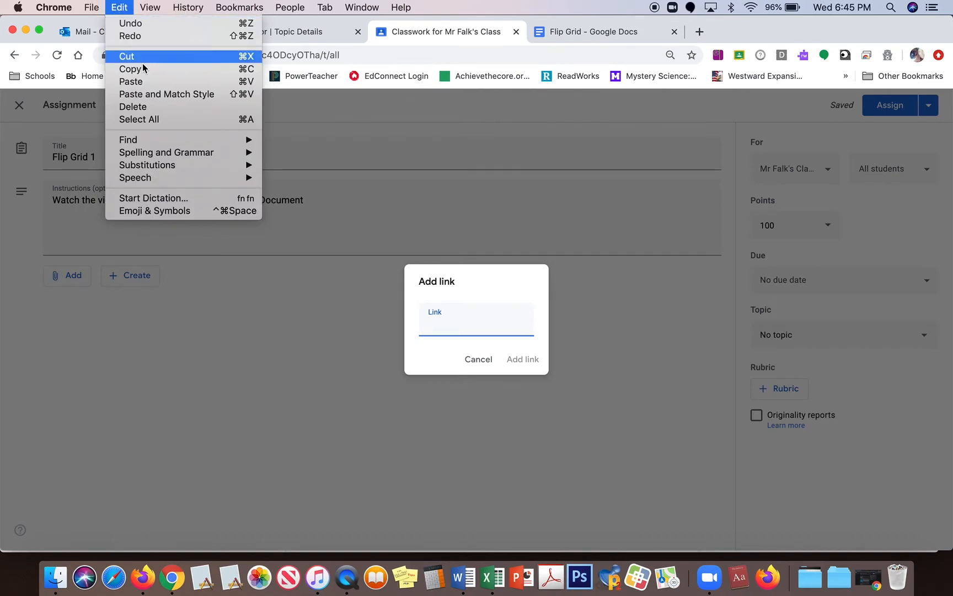
left_click(143, 82)
left_click(528, 364)
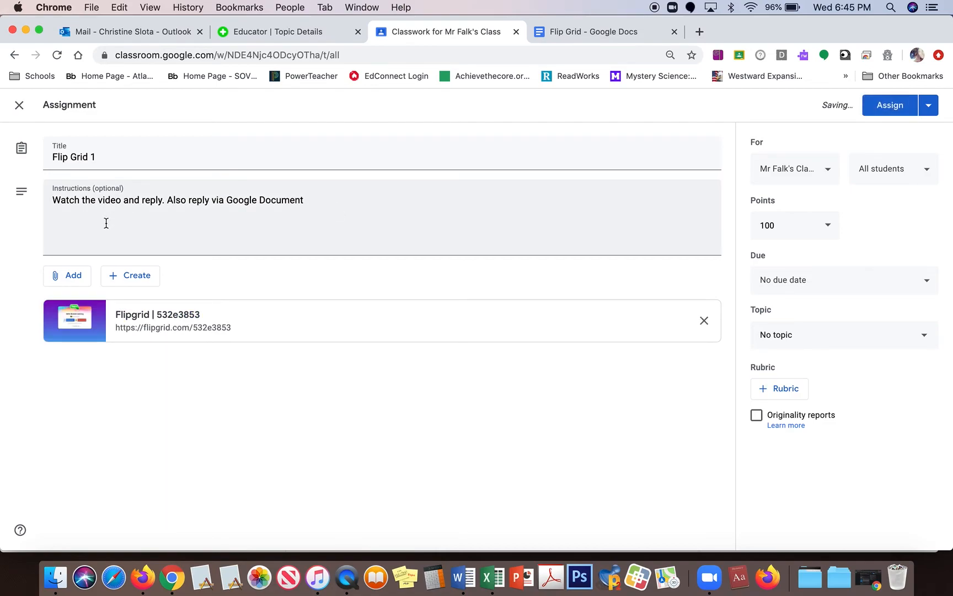
- Attach the Flip Grid document from Google Drive, set it to "Make a copy for each student", and close the assignment
left_click(77, 280)
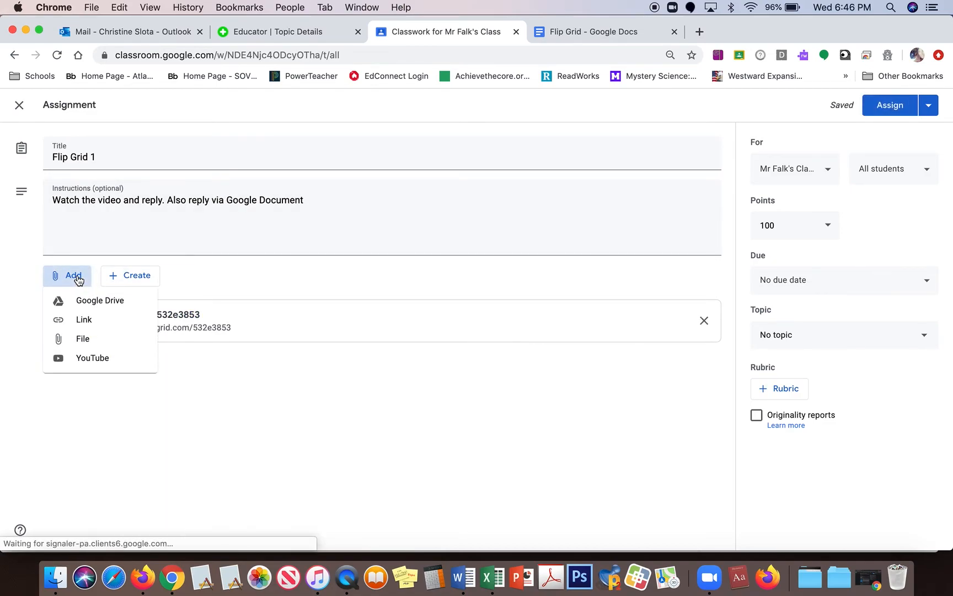
left_click(94, 308)
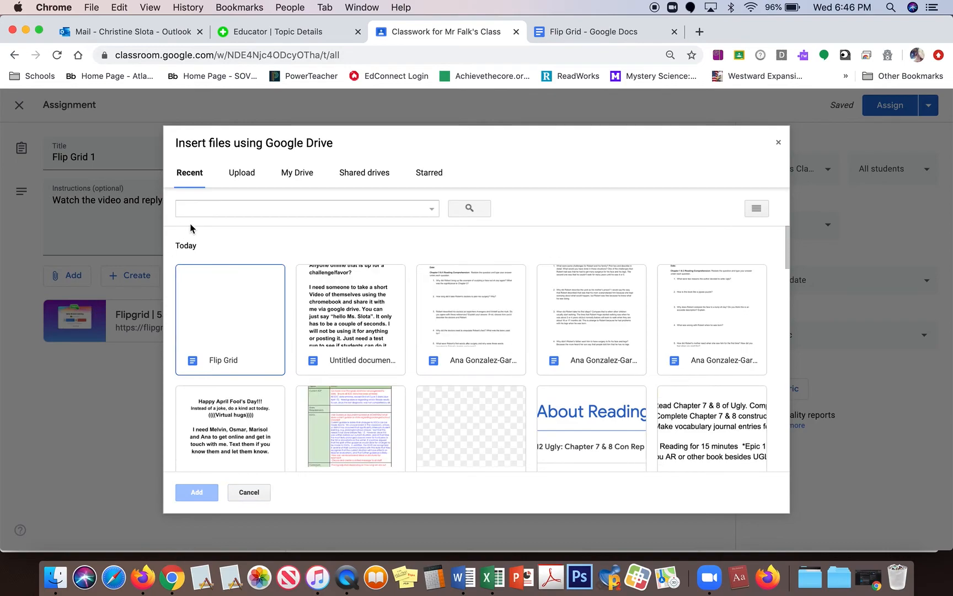
left_click(241, 310)
left_click(199, 493)
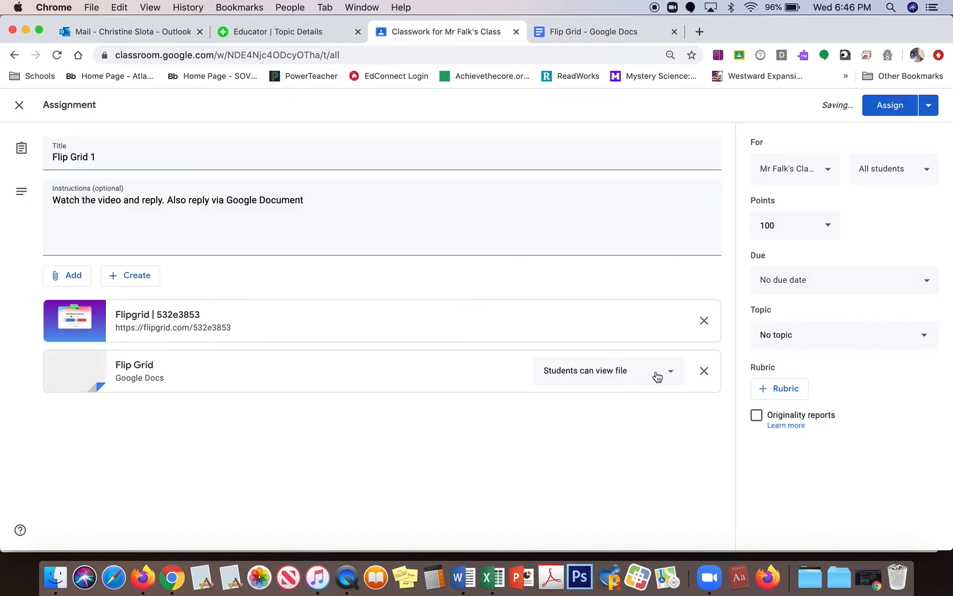
left_click(671, 371)
left_click(656, 431)
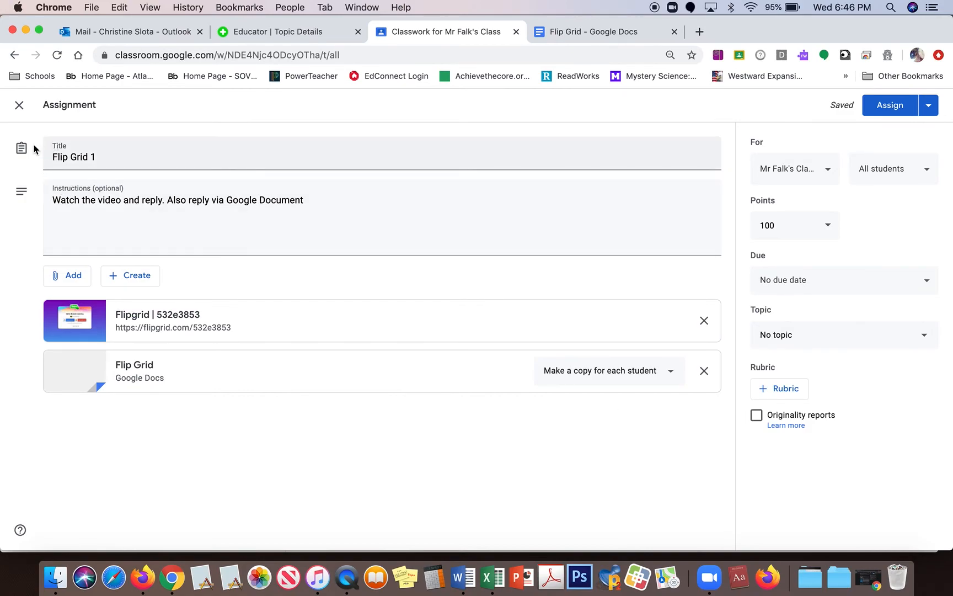
left_click(19, 109)
- Return to the Flipgrid topic details and start sharing the topic to Google Classroom
left_click(305, 32)
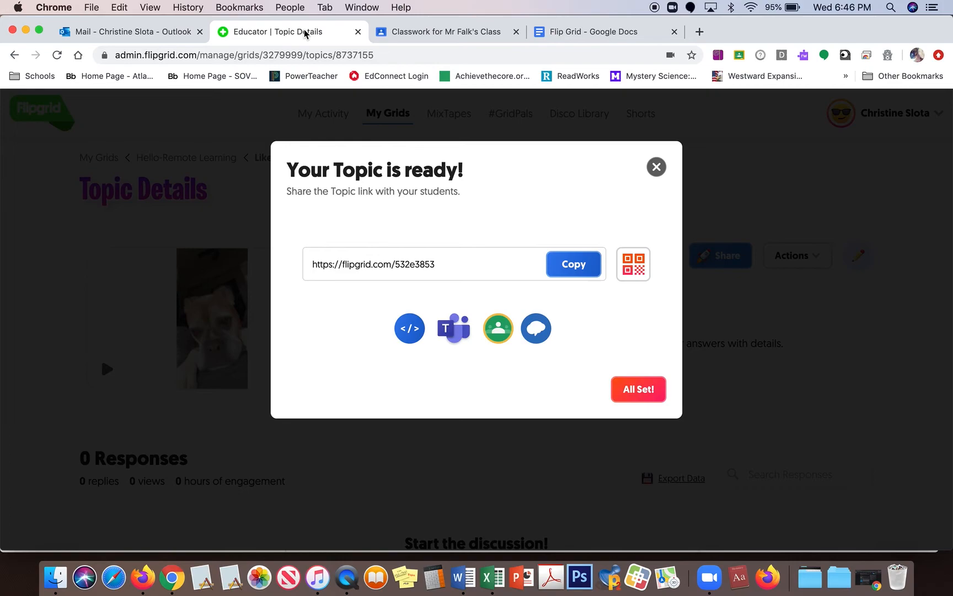
left_click(575, 270)
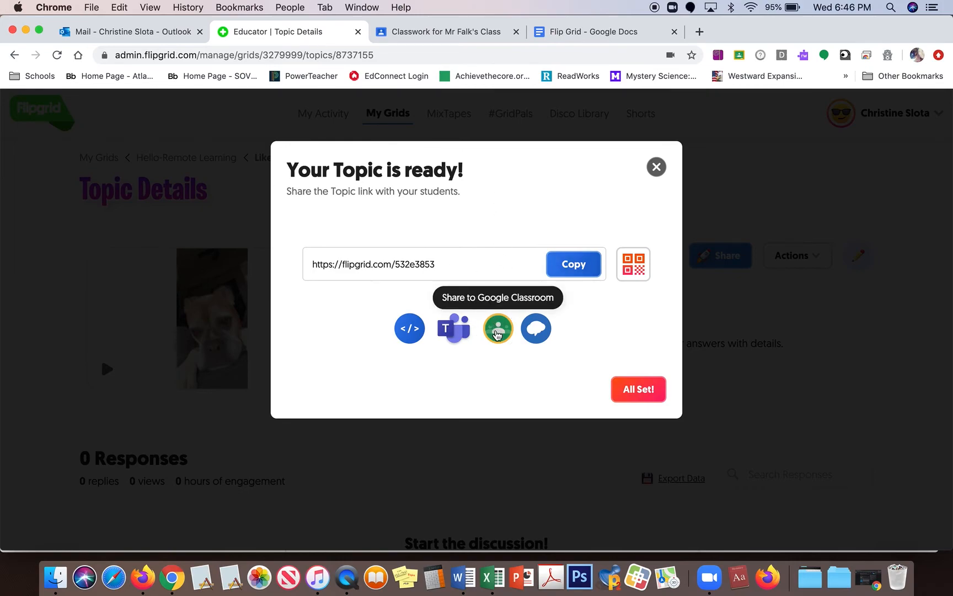
left_click(498, 333)
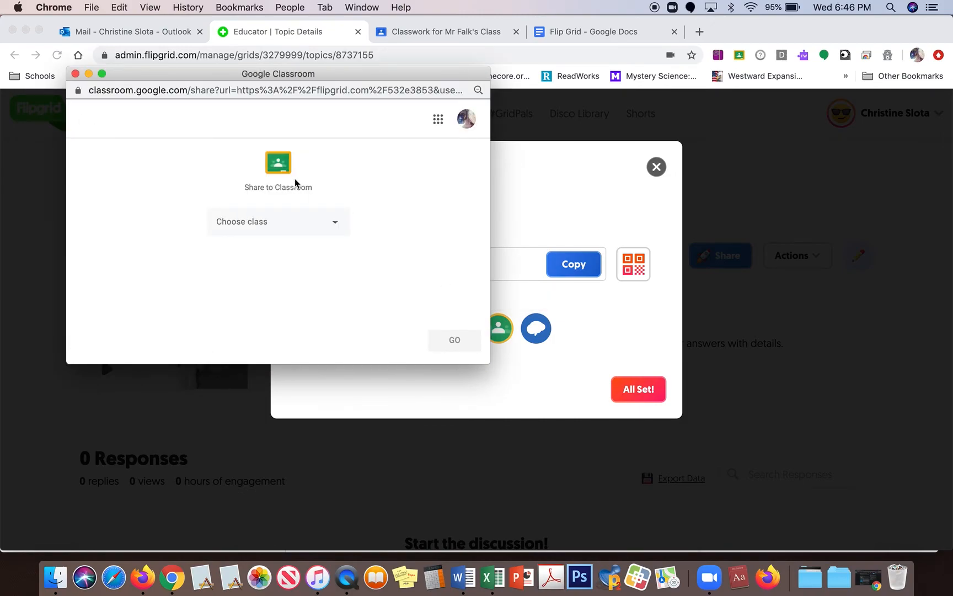
- Choose the class that holds the draft assignment and proceed with the Create assignment action
left_click(334, 226)
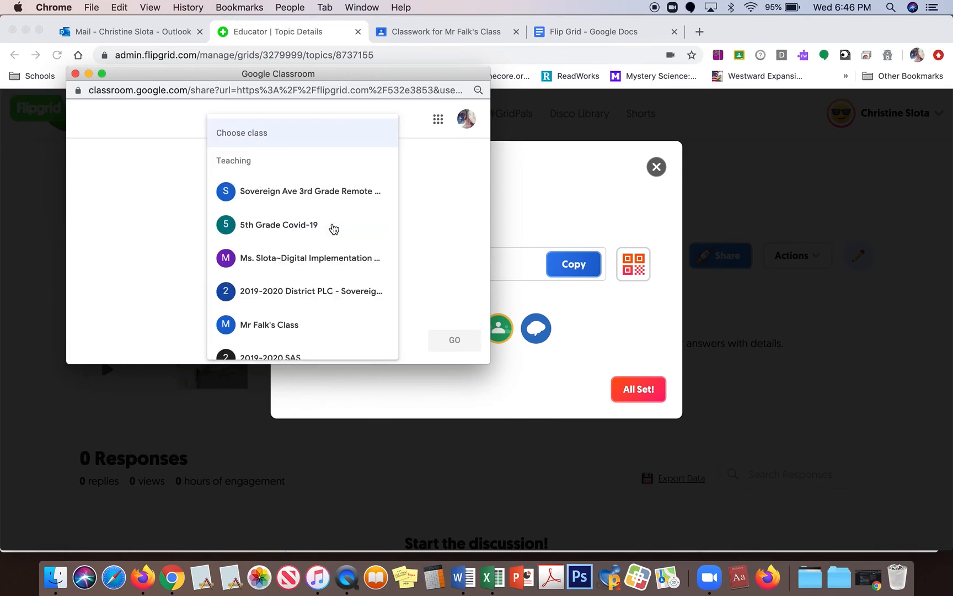
scroll(338, 273, "down", 2)
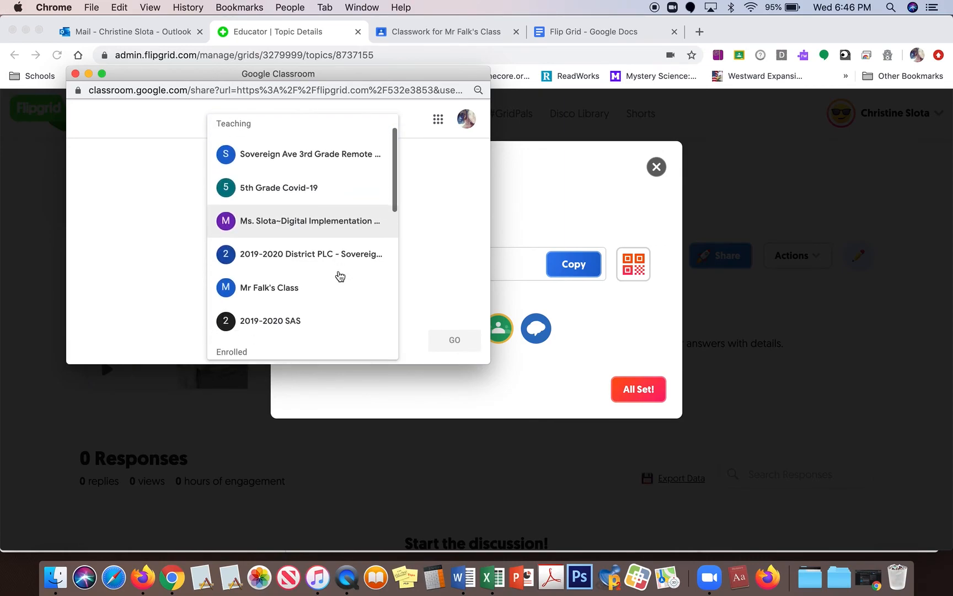
left_click(300, 287)
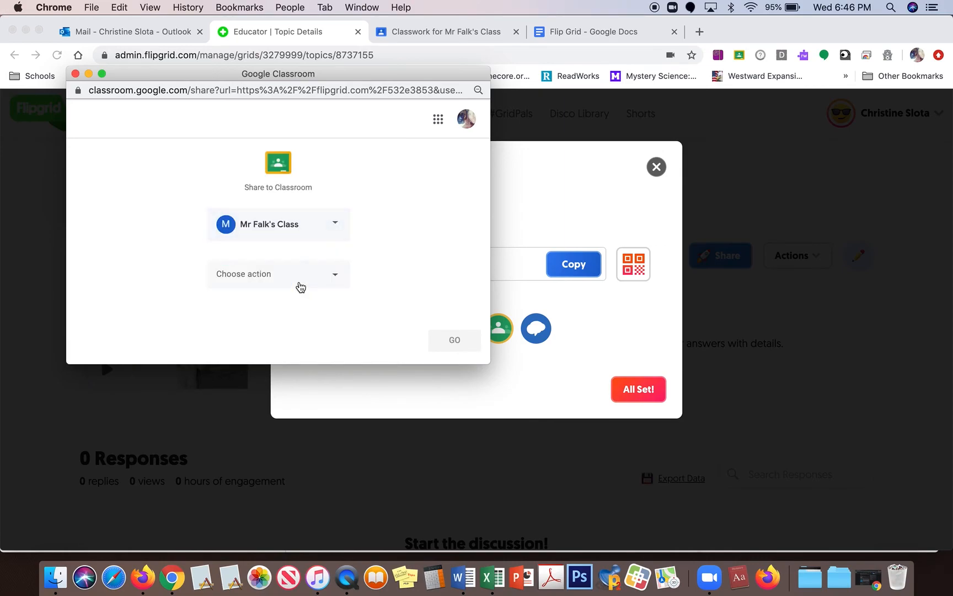
left_click(337, 277)
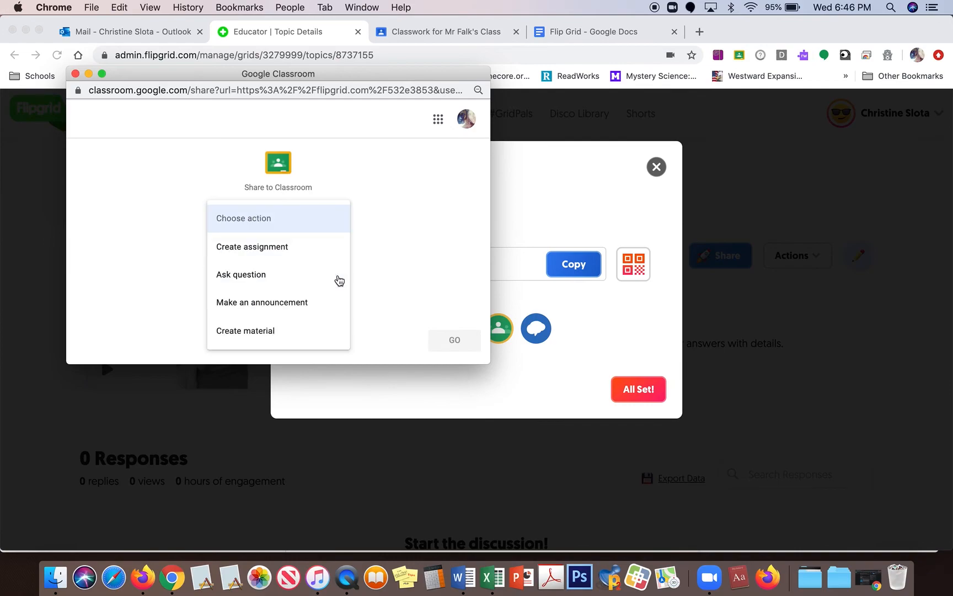
left_click(298, 257)
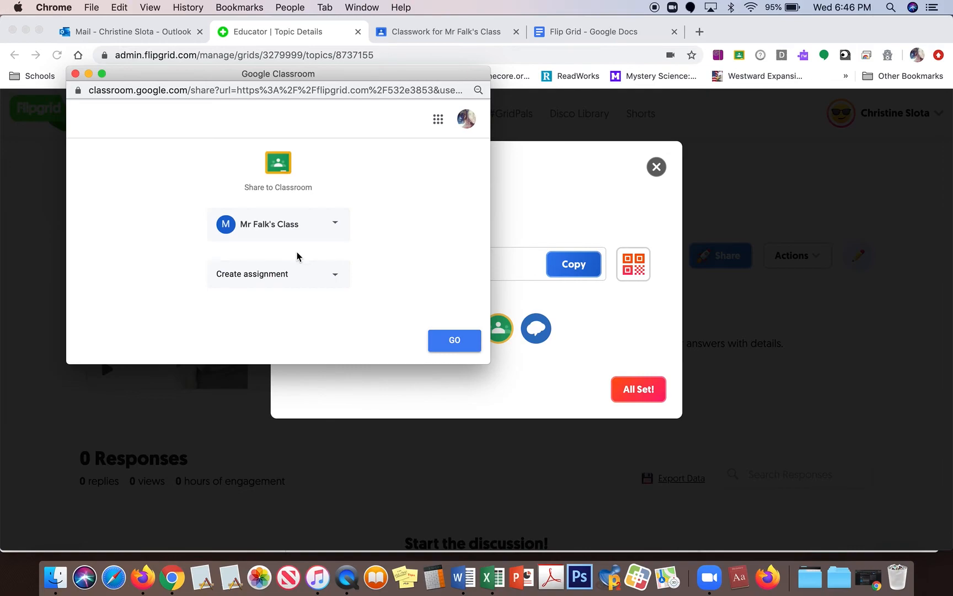
left_click(454, 341)
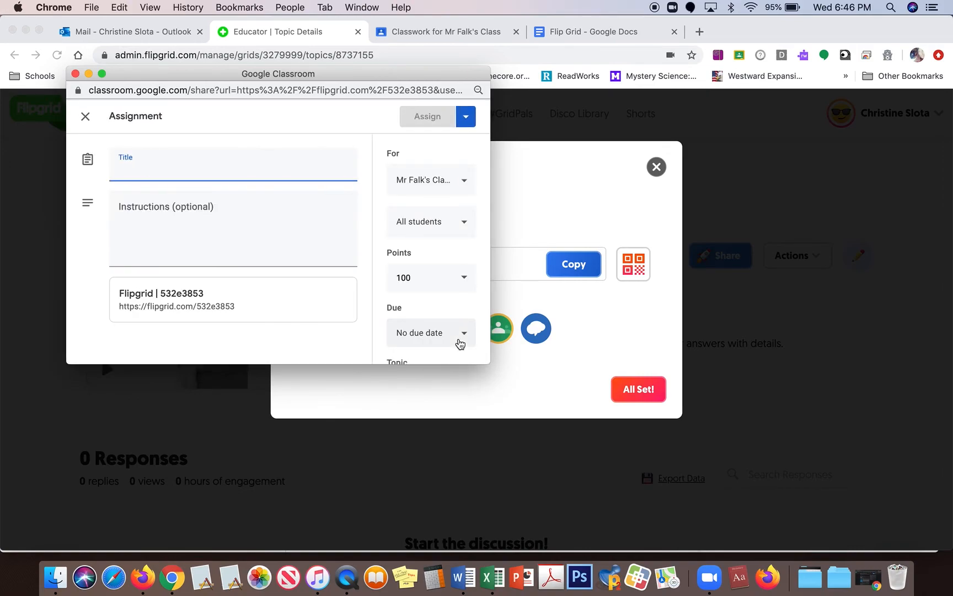
- Enlarge the assignment window and title the assignment "Flip Grid"
left_click_drag(483, 361, 903, 513)
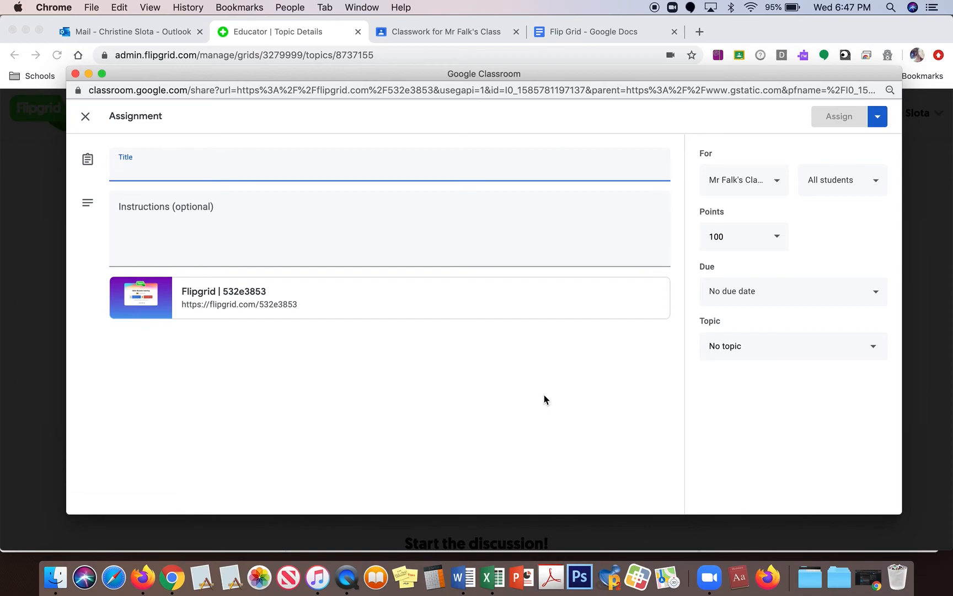
type("Flip")
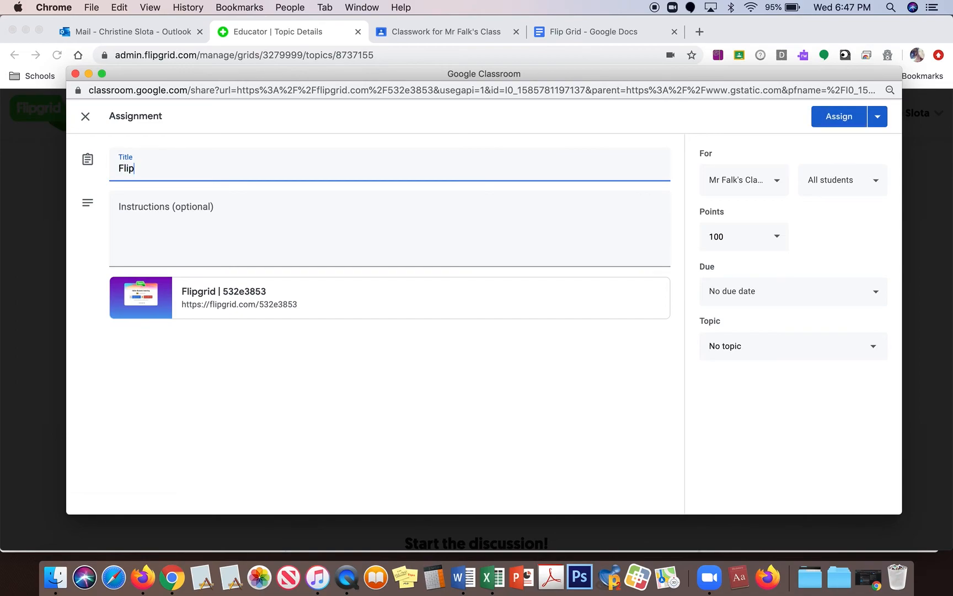
type(" Grid")
- Enter the assignment instructions "Click on the link below. Reply with a video via Flipgrid"
left_click(224, 210)
type("Wa=")
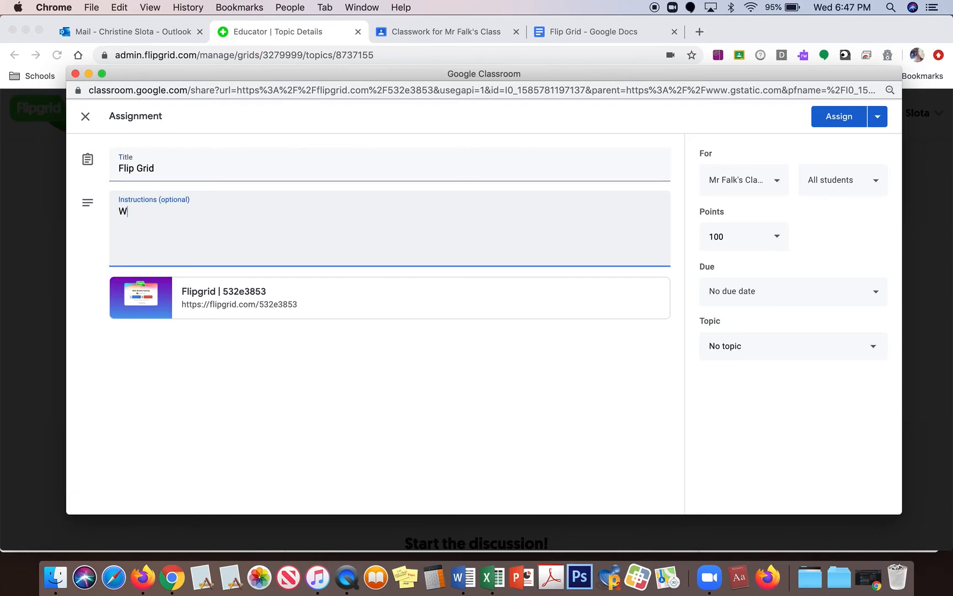
key("BackSpace")
key("BackSpace")
key("BackSpace")
type("Click t")
key("BackSpace")
type("on the link below")
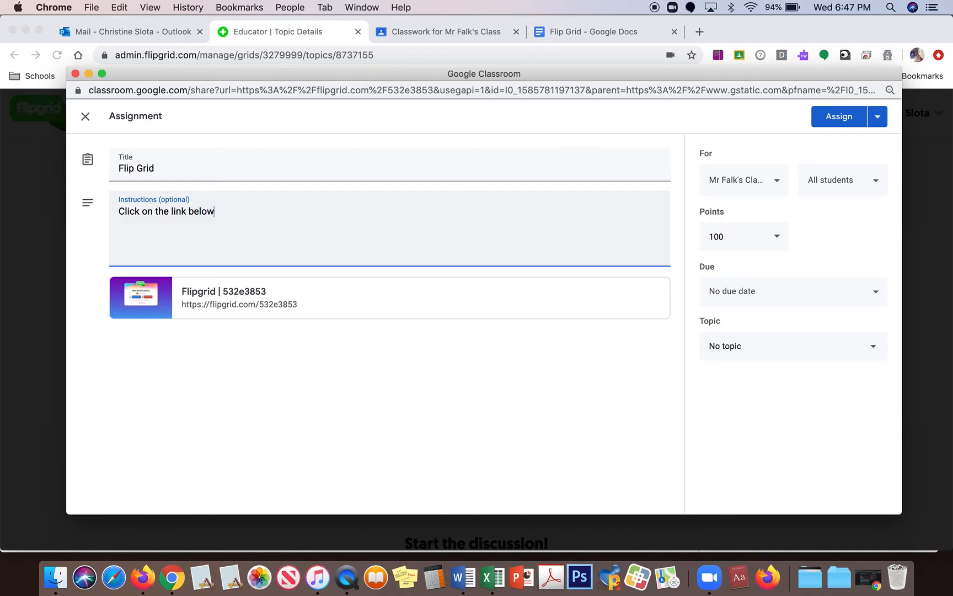
type(". Reply ")
type("with")
type(" a video via")
type(" ?F")
type("Flip")
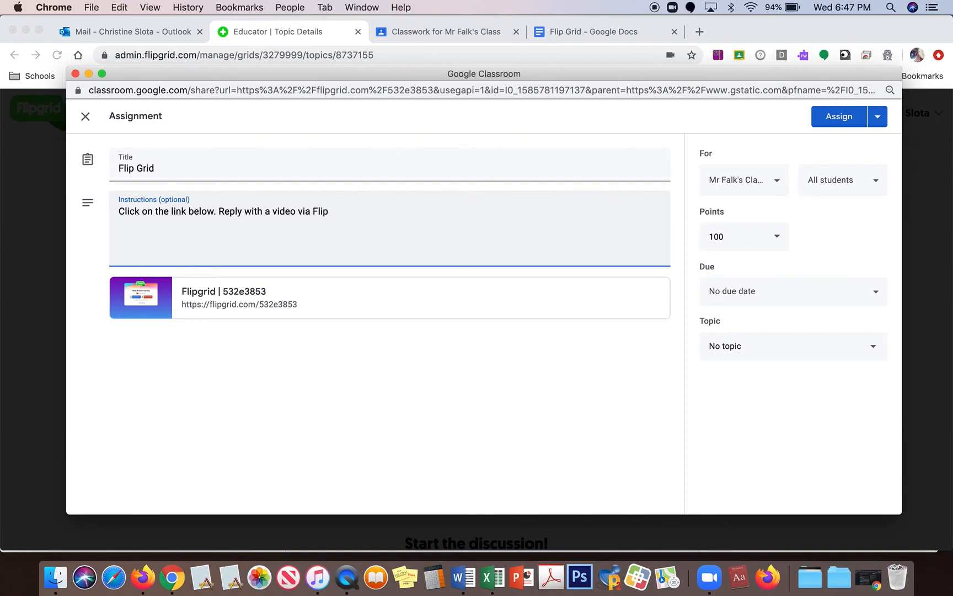
type("grid")
- Correct the assignment title to the single word "Flipgrid"
left_click(144, 169)
key("BackSpace")
key("BackSpace")
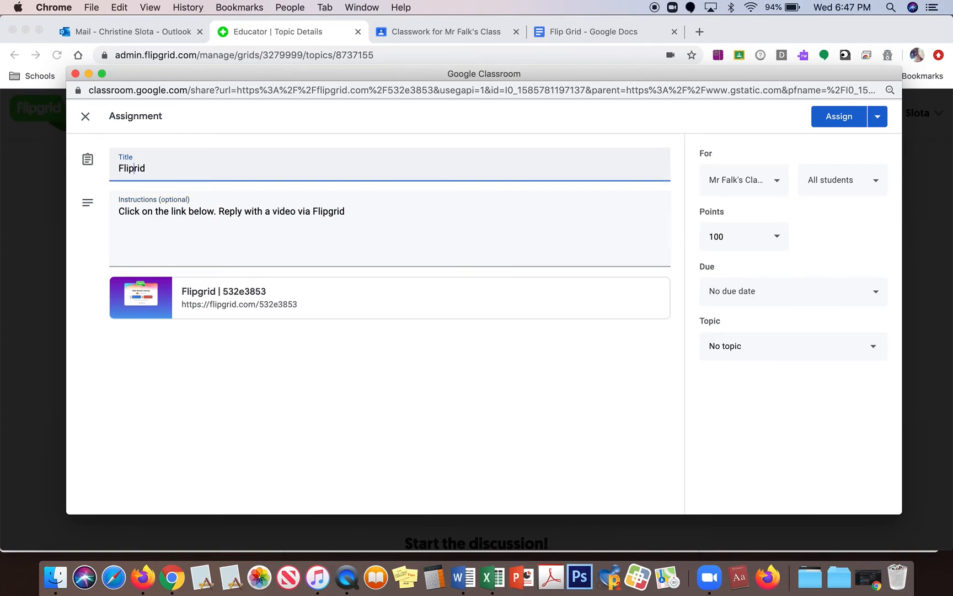
type("g")
- Keep all students selected, create a new topic named "Flipgrid" for the assignment, and assign it
left_click(874, 187)
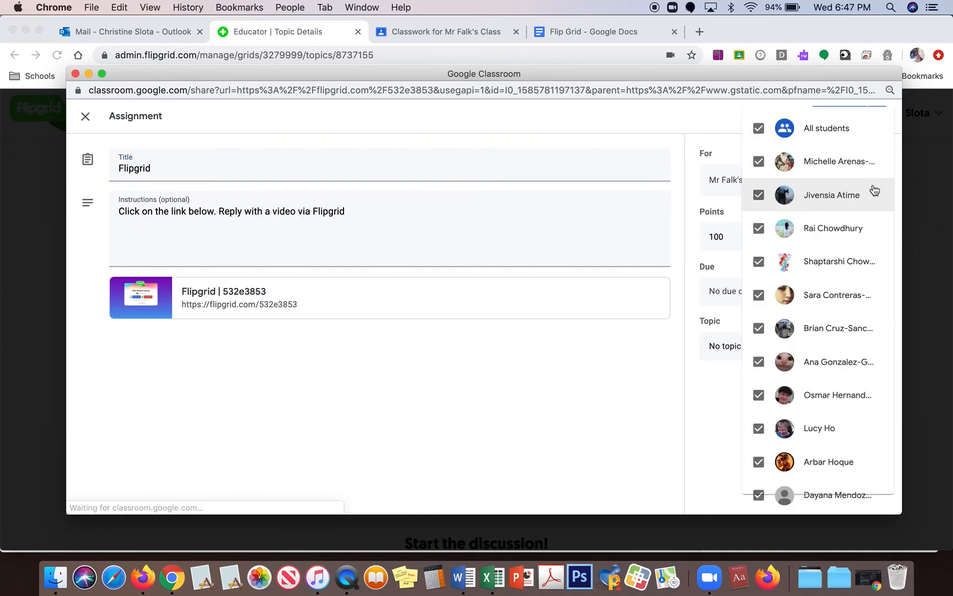
left_click(645, 399)
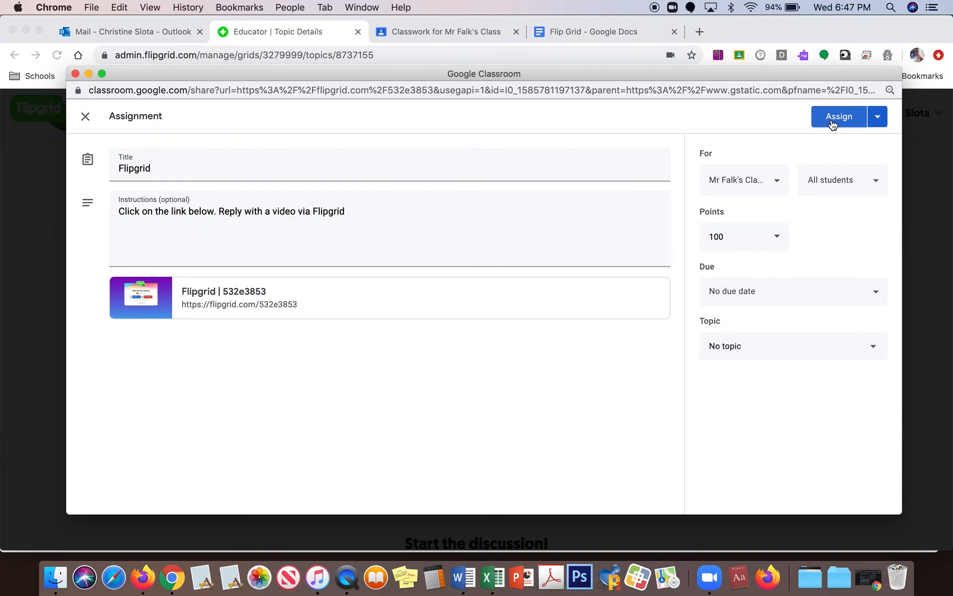
left_click(867, 351)
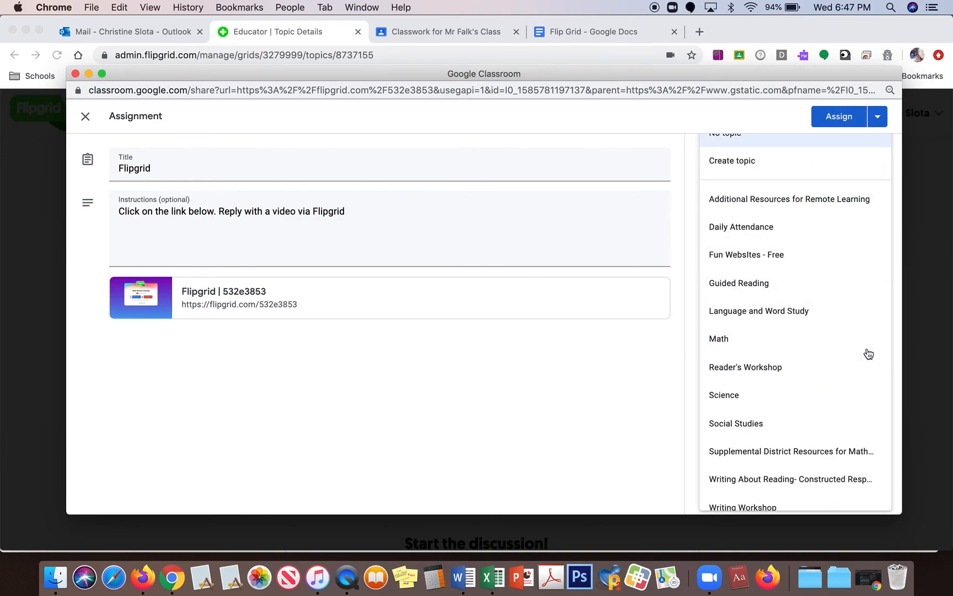
left_click(777, 167)
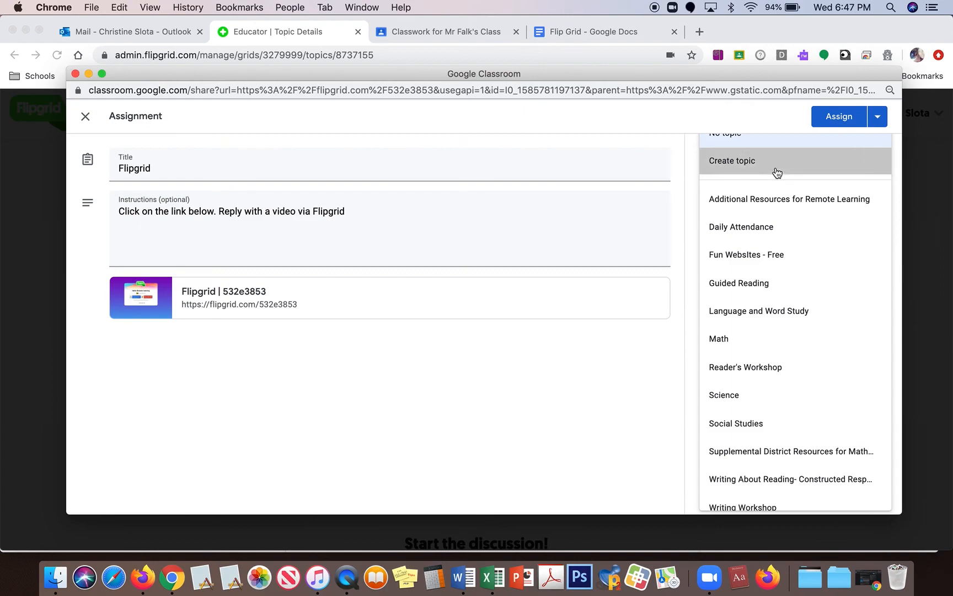
type("G")
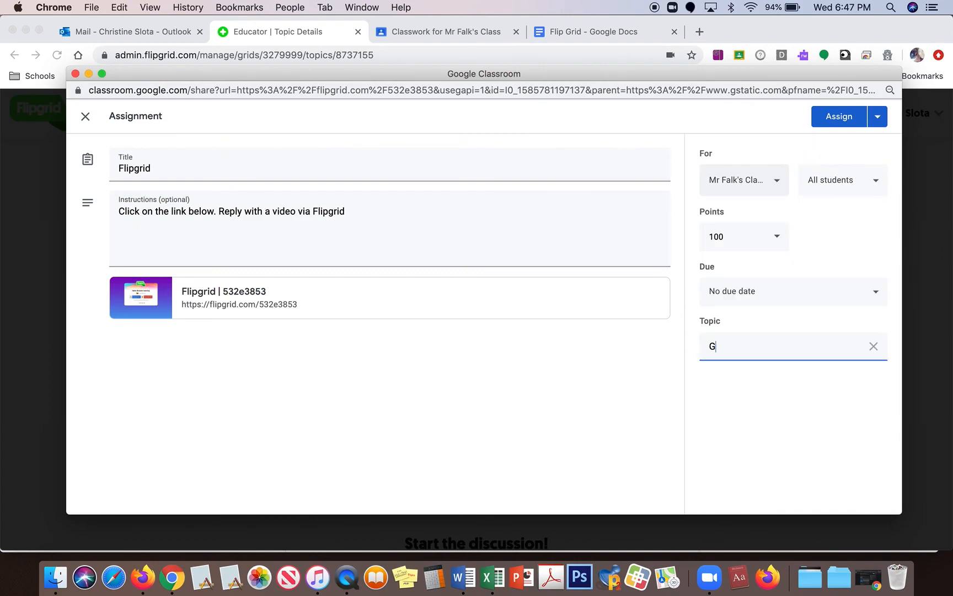
type("lipgrid")
left_click(837, 116)
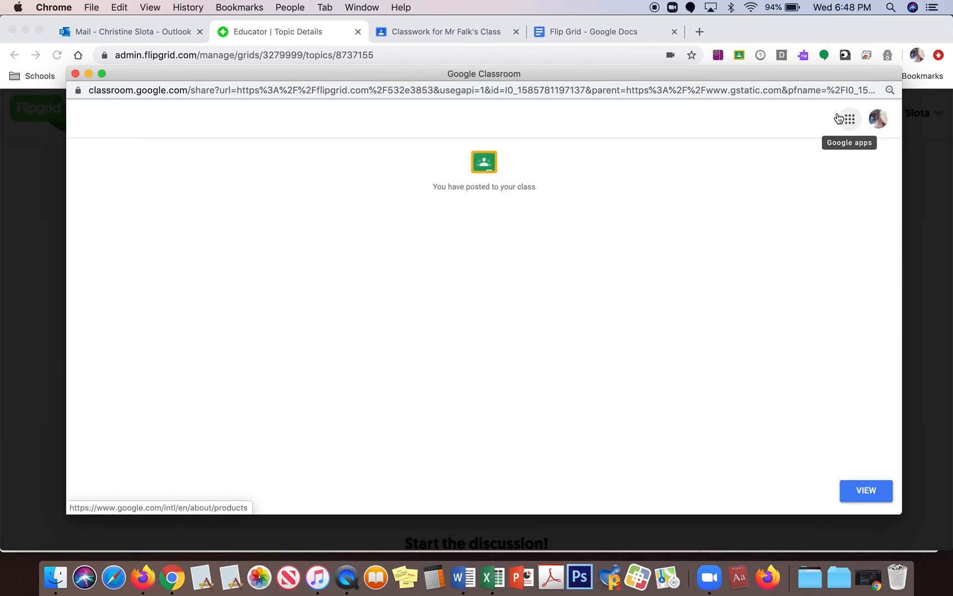
- Close the sharing window and check the class stream and classwork list for the posted Flipgrid assignment
left_click(75, 74)
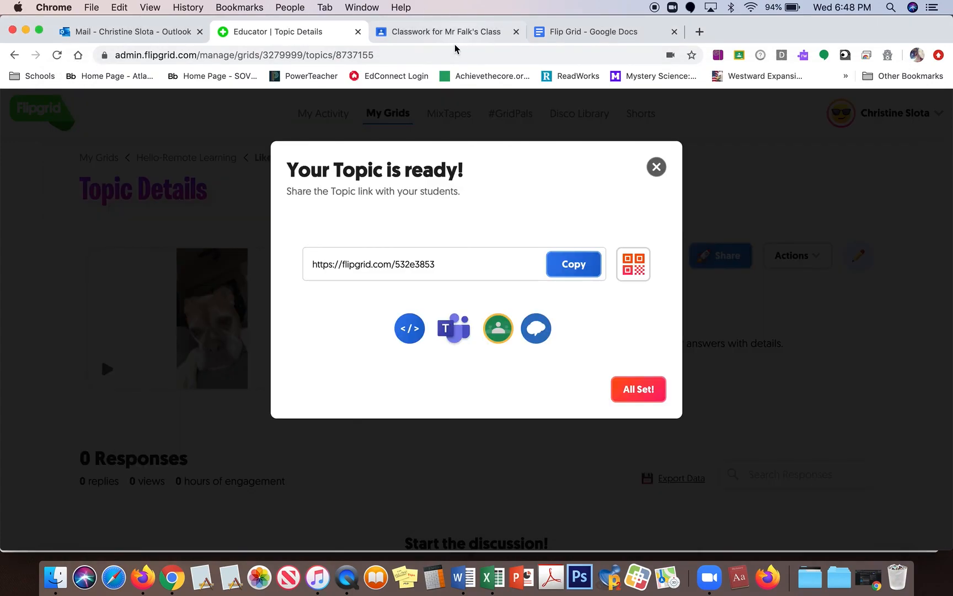
left_click(470, 34)
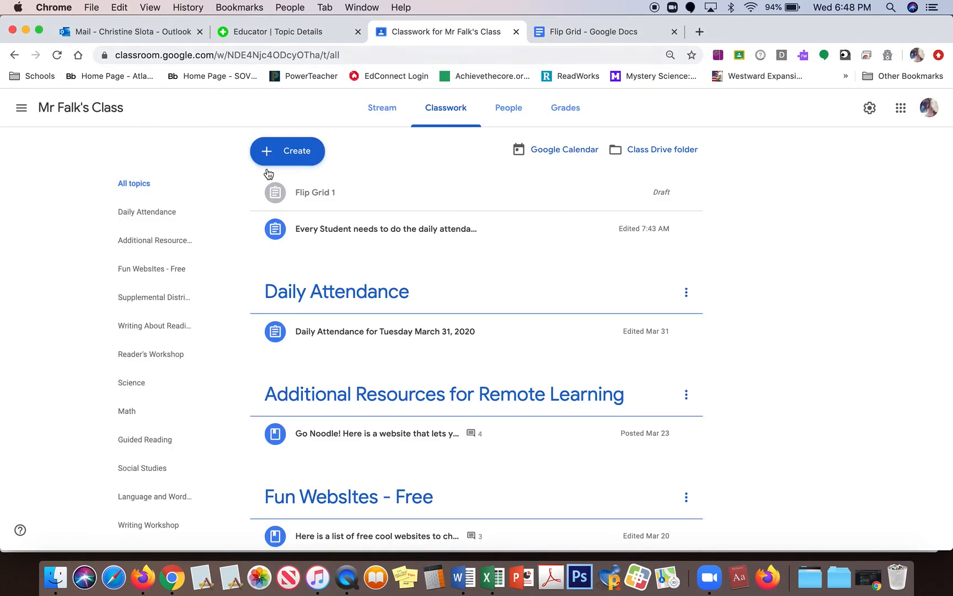
left_click(82, 107)
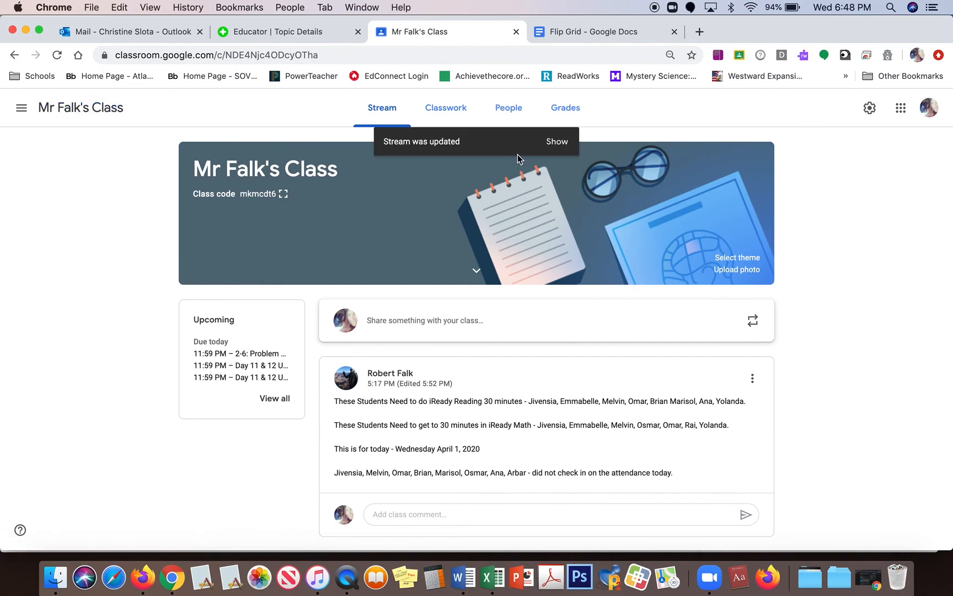
left_click(559, 146)
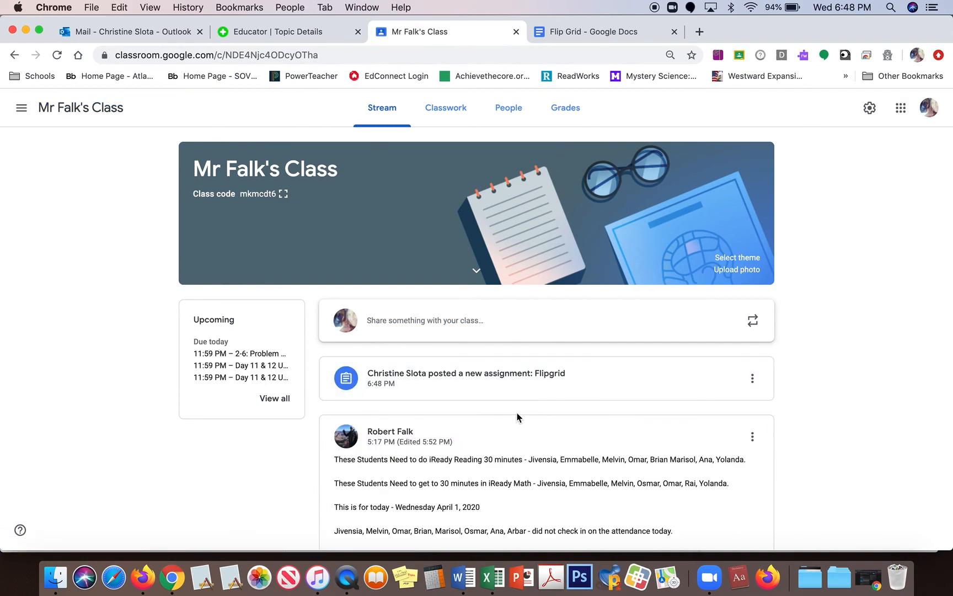
left_click(457, 112)
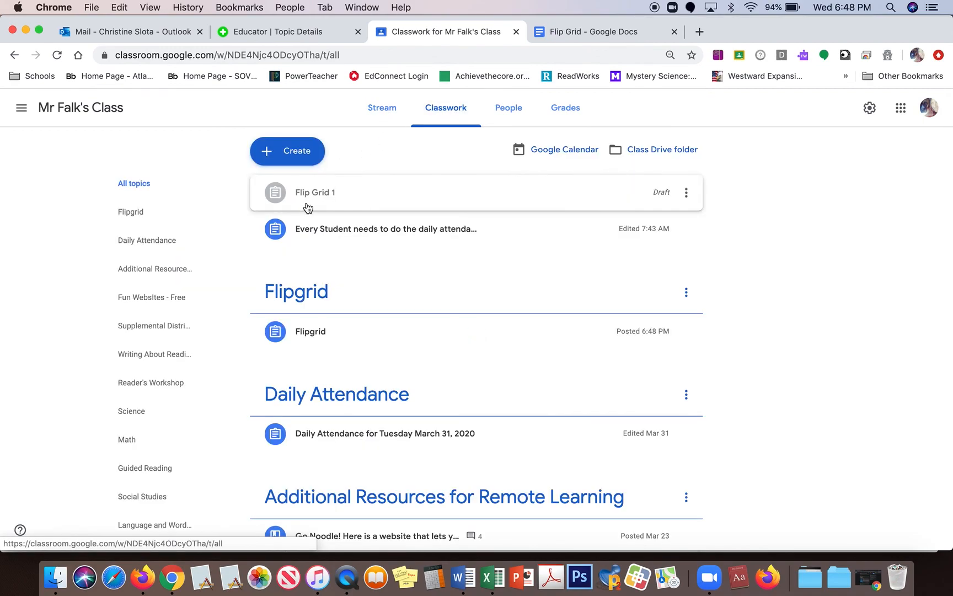